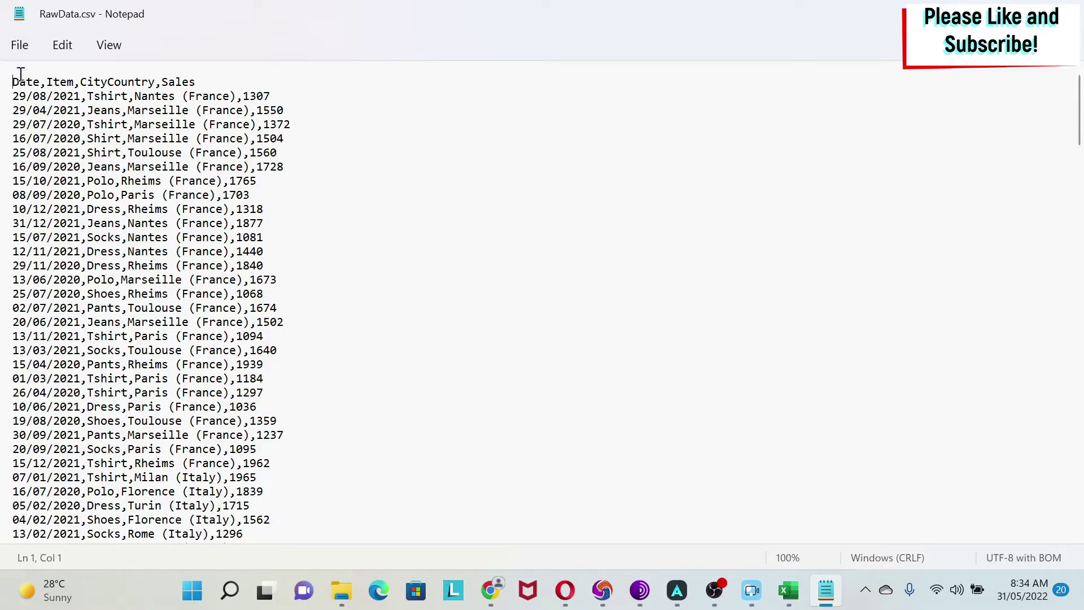
Switch from RawData.csv in Notepad to the Excel workbook showing the finished Sales Map.
left_click(788, 590)
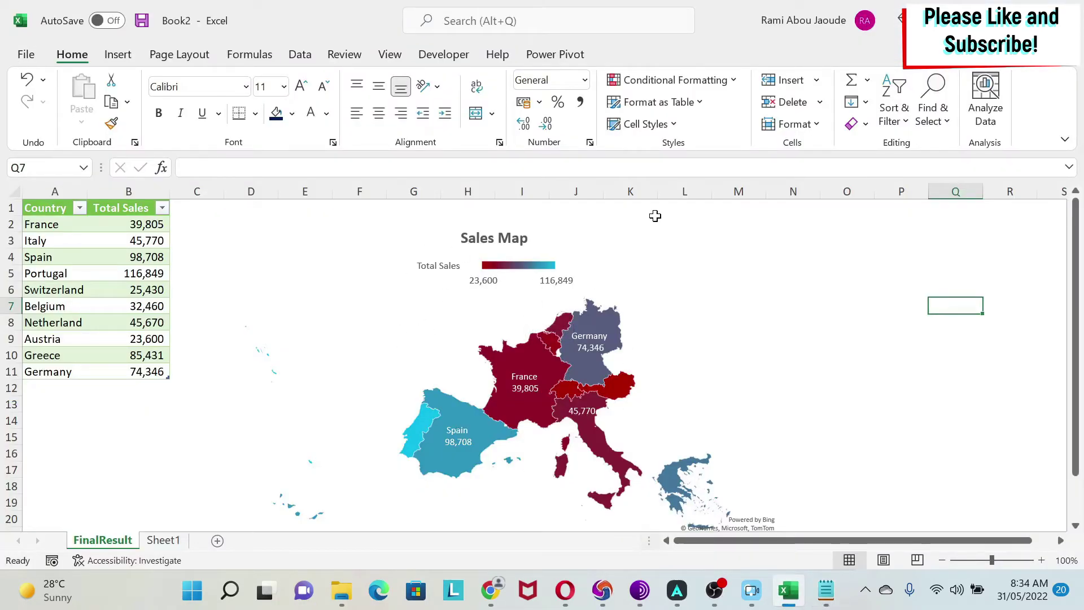
Create a new blank workbook and turn off its sheet gridlines.
left_click(655, 310)
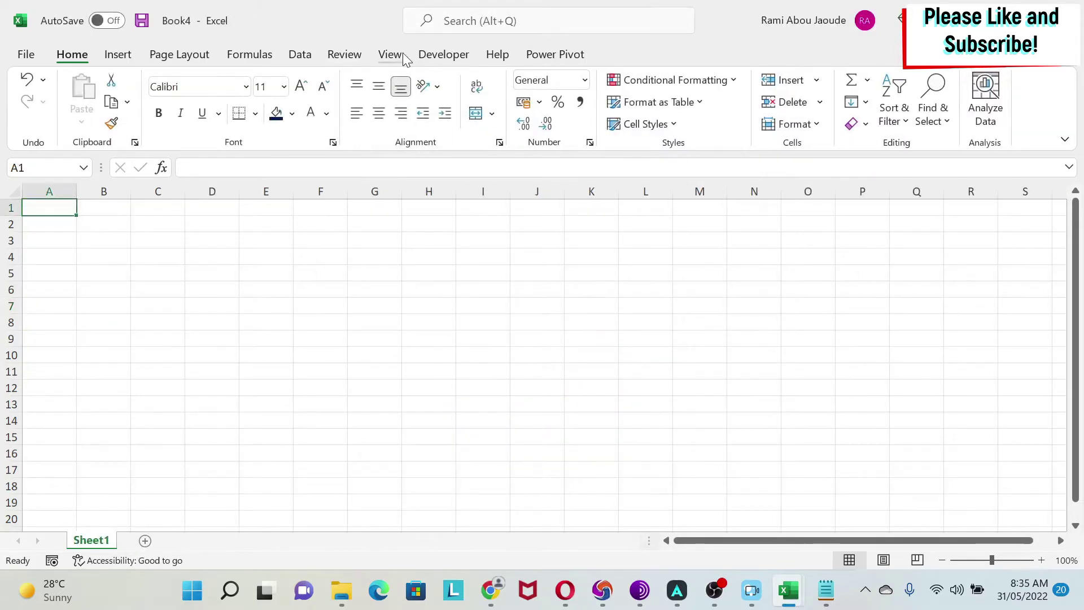
left_click(395, 56)
left_click(468, 115)
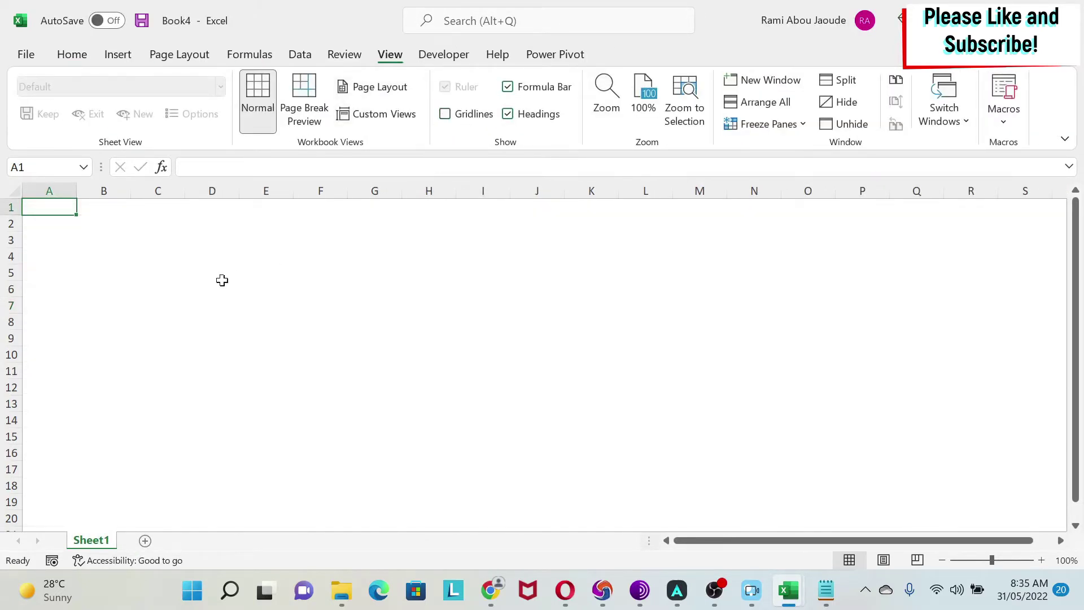
left_click(300, 55)
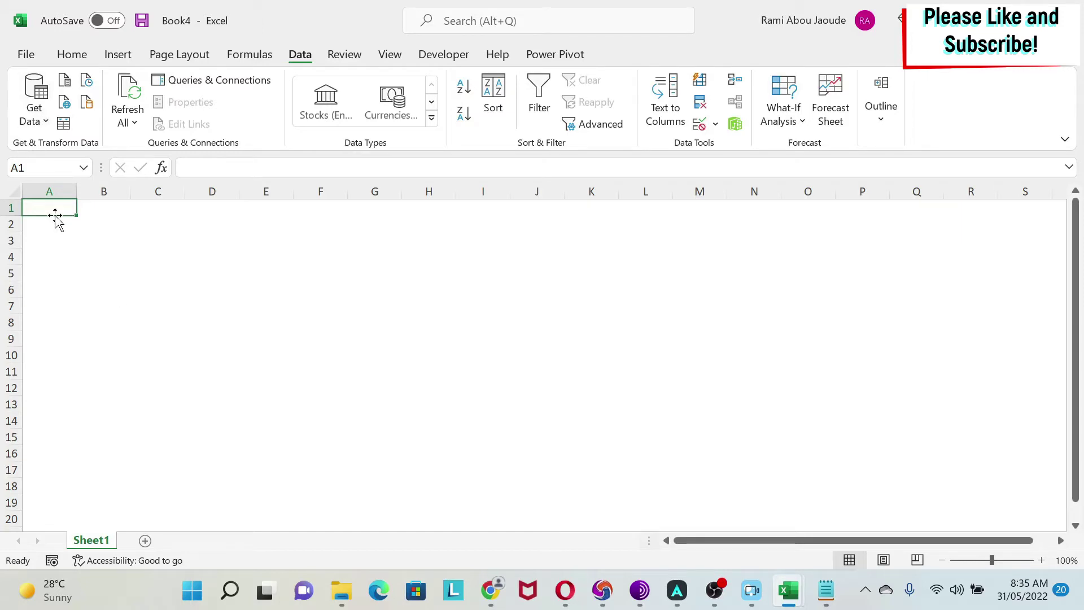
Import RawData.csv from Text/CSV to preview its Date, Item, CityCountry and Sales columns.
left_click(65, 82)
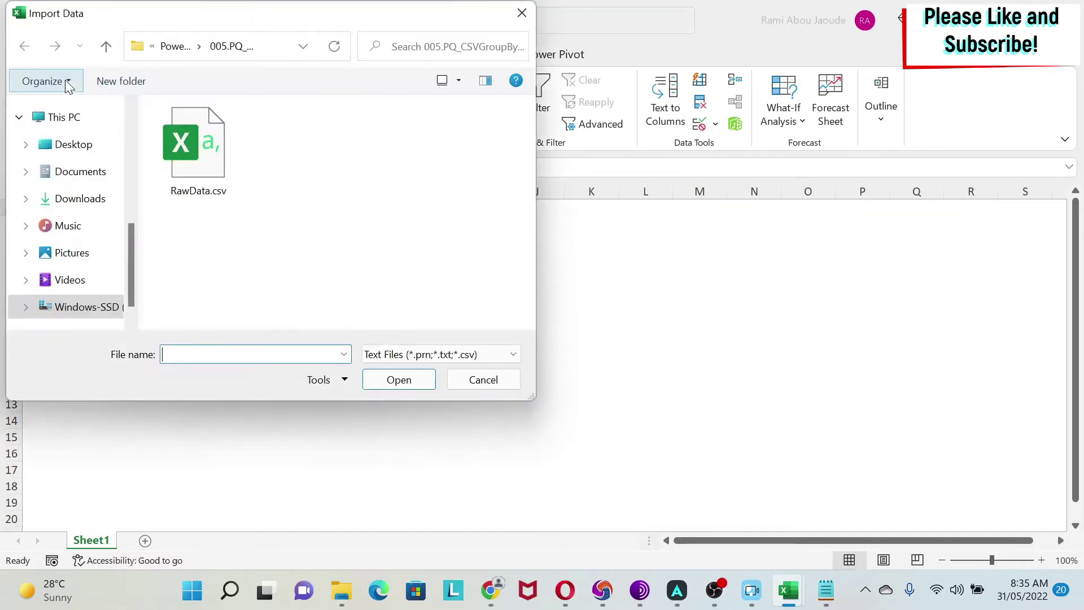
double_click(192, 146)
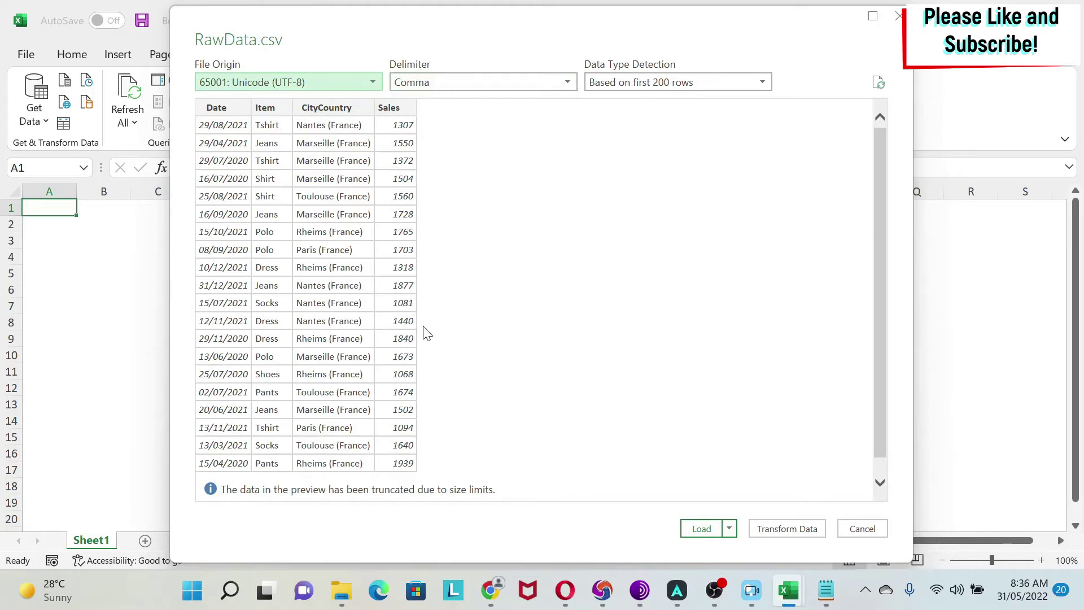
Open the RawData import in Power Query Editor and select the CityCountry column.
left_click(787, 527)
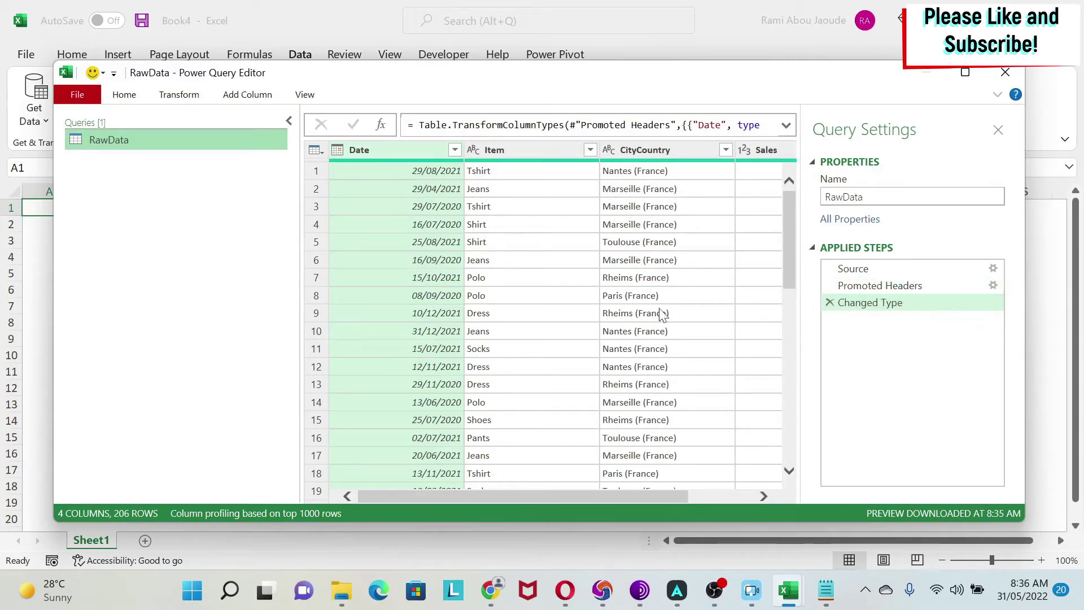
left_click_drag(604, 496, 662, 497)
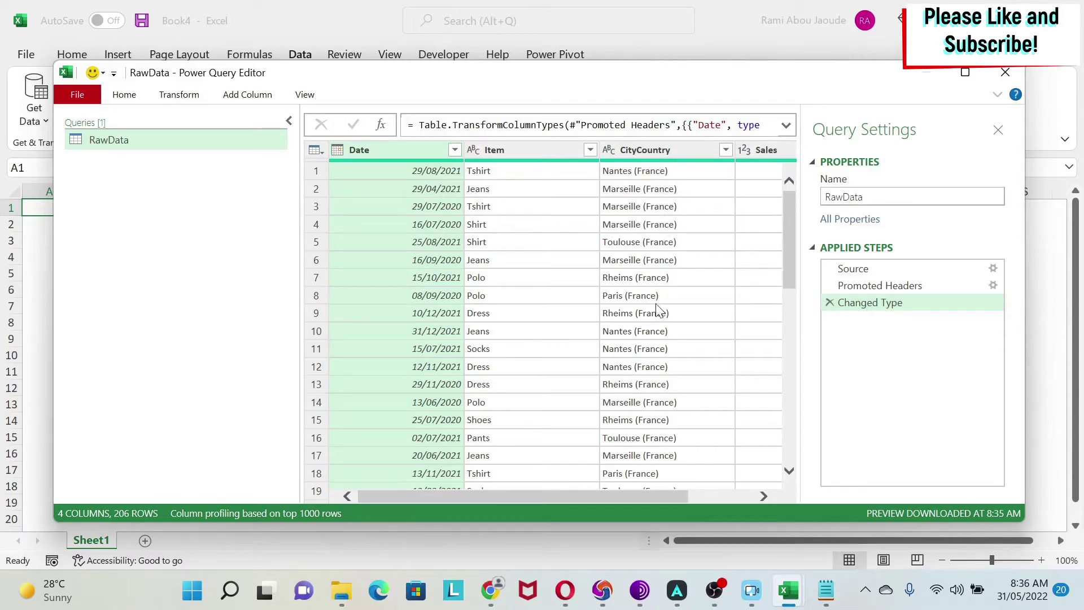
left_click(655, 208)
left_click(642, 149)
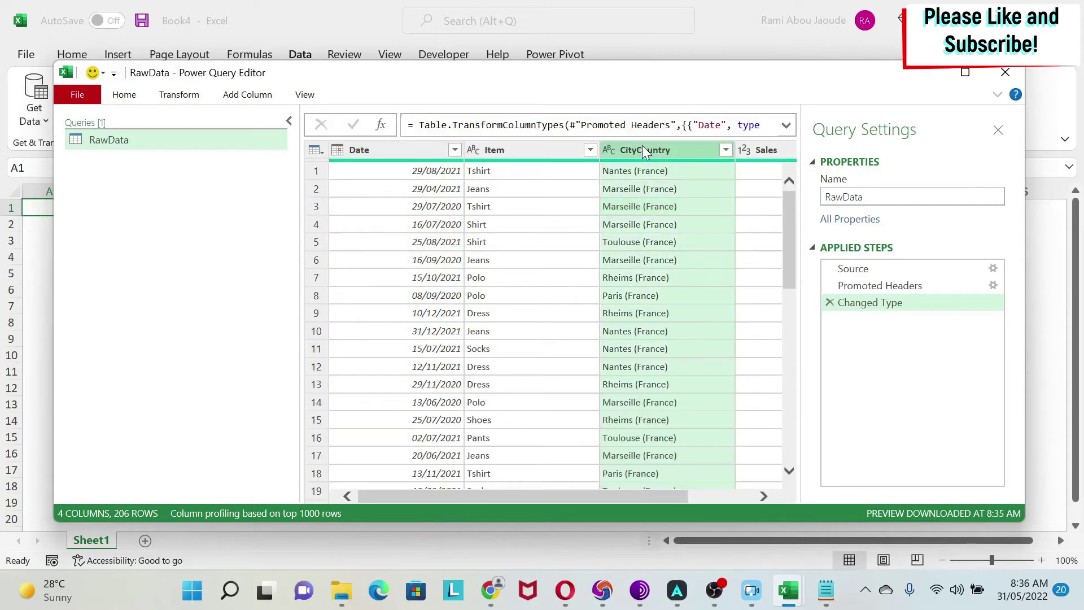
Extract the country from CityCountry as the text between '(' and ')'.
left_click(180, 95)
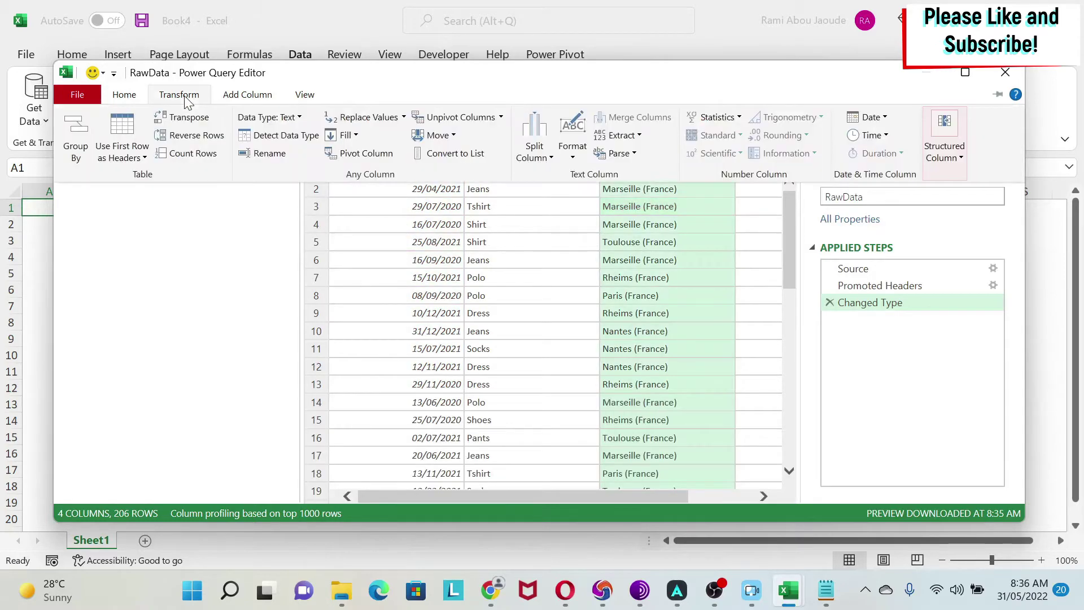
left_click(623, 137)
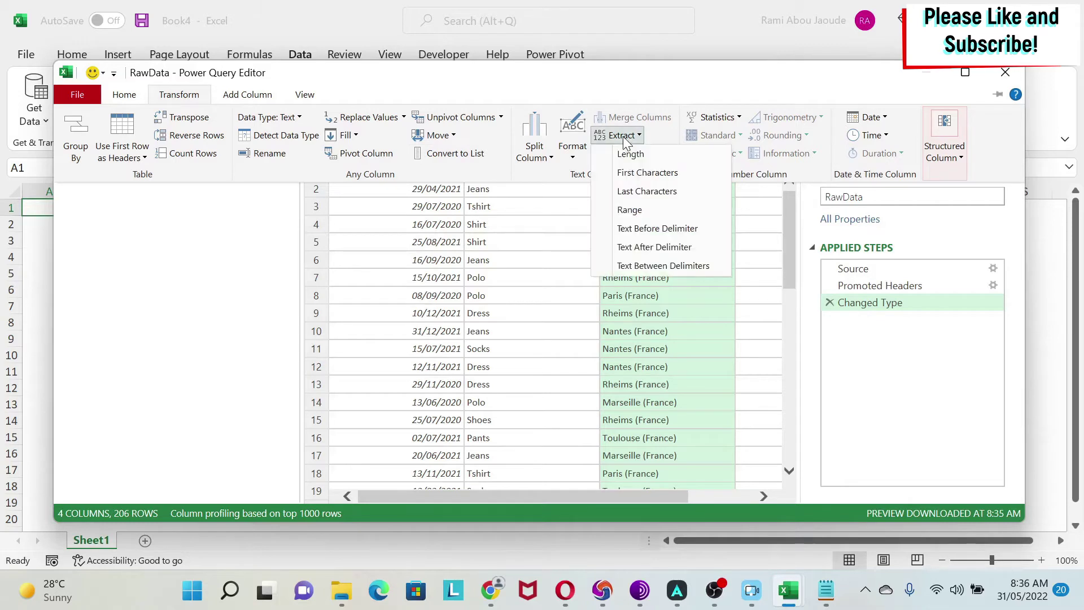
left_click(676, 266)
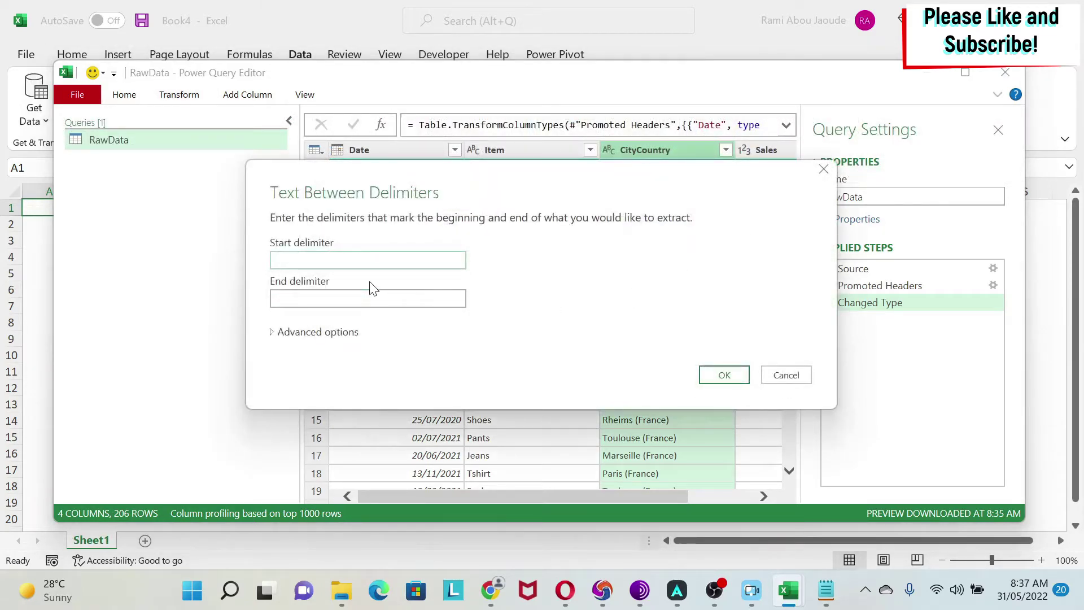
left_click(365, 299)
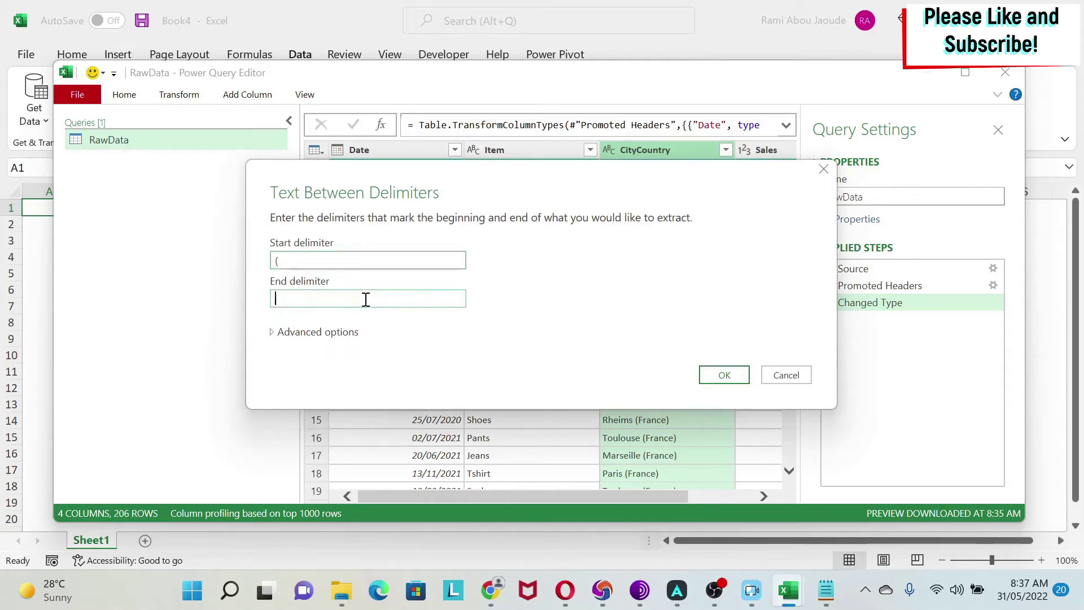
left_click(722, 372)
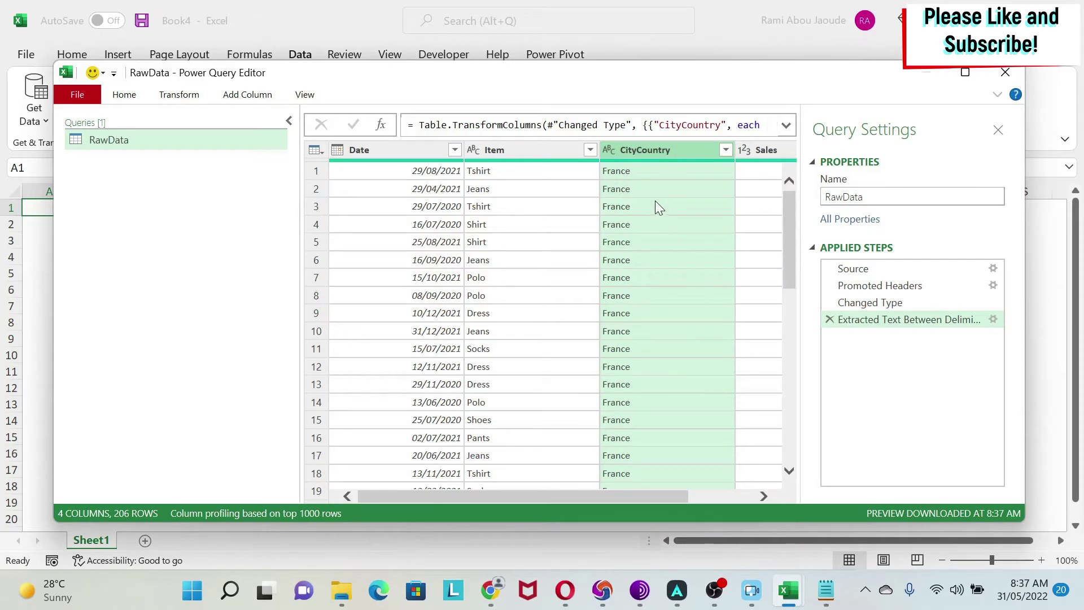
Rename the CityCountry column to Country.
double_click(648, 147)
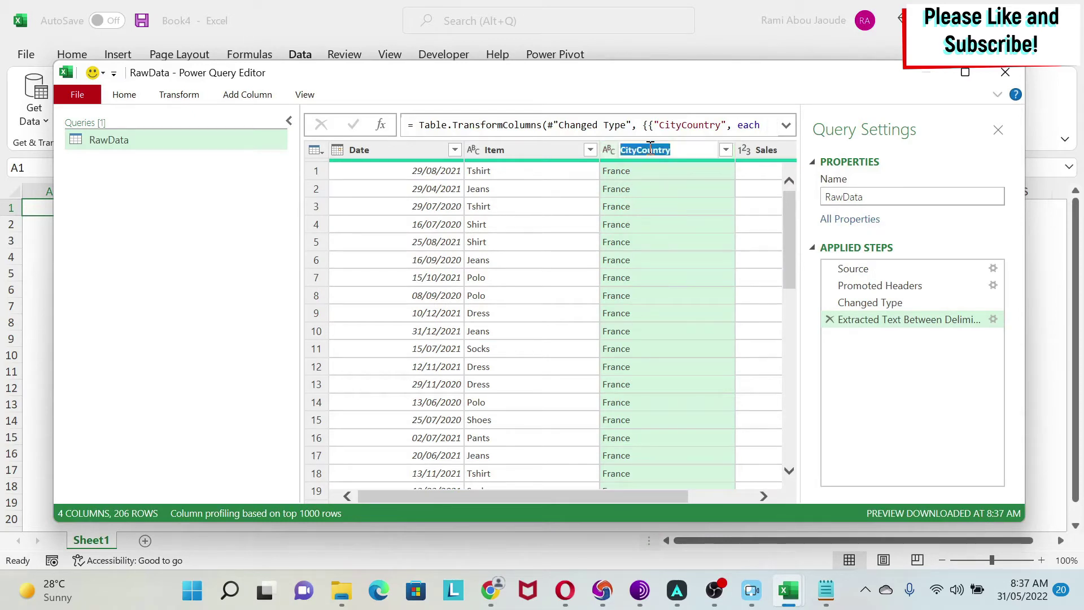
left_click(637, 149)
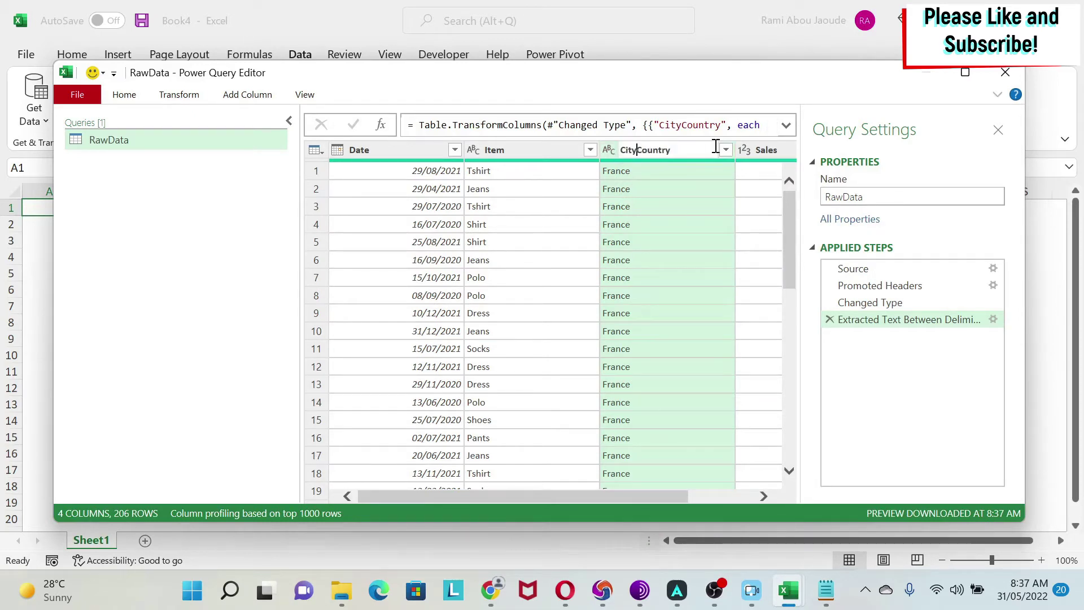
key("BackSpace")
key("BackSpace")
key("BackSpace")
key("BackSpace")
key("Return")
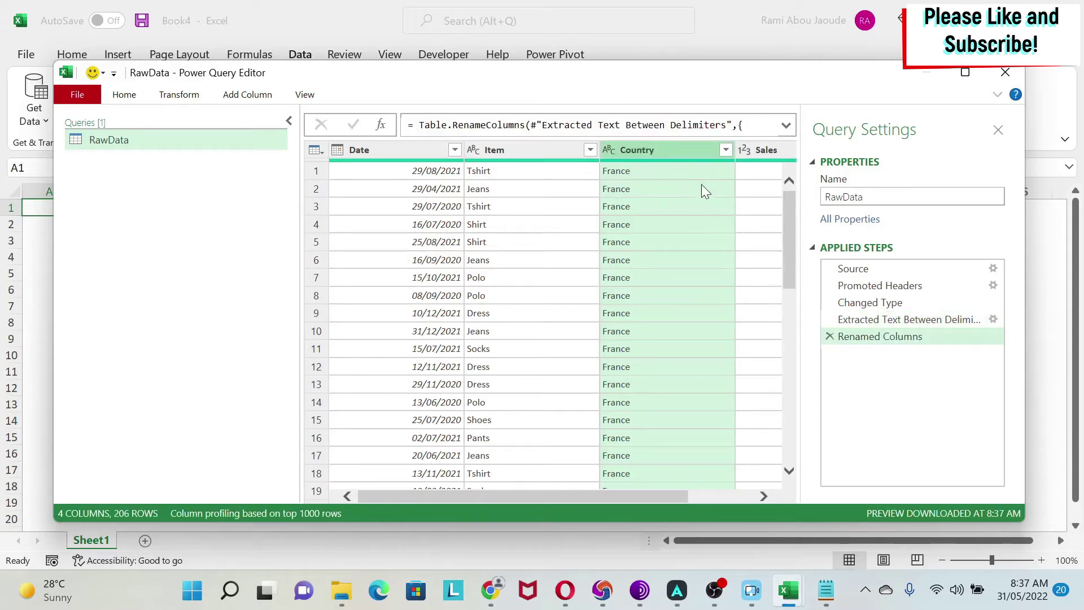
Group by Country with a new Total Sales column that sums Sales.
left_click_drag(674, 495, 740, 495)
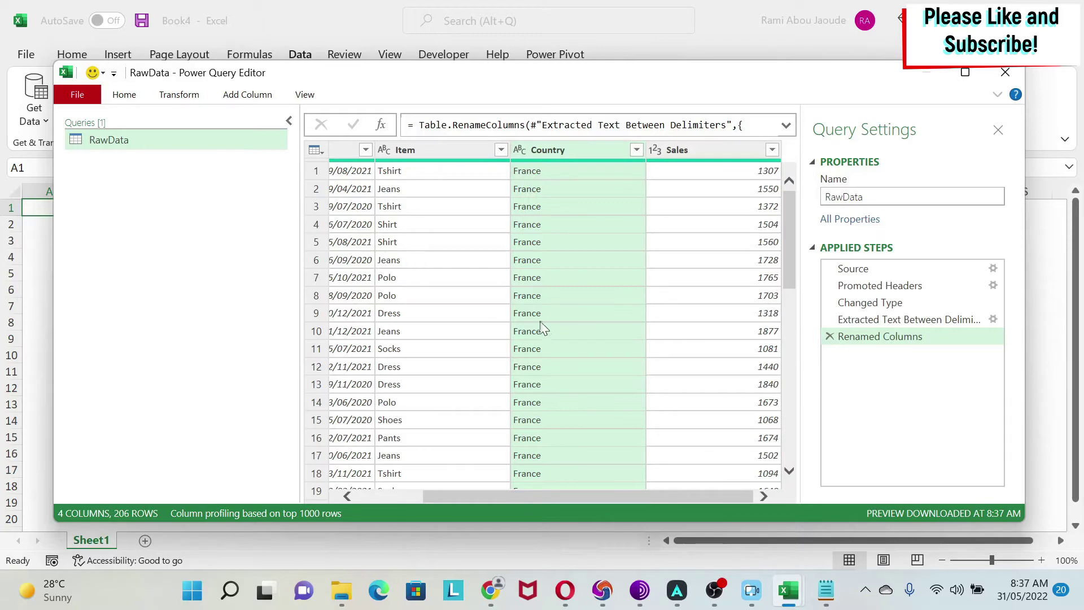
left_click(170, 97)
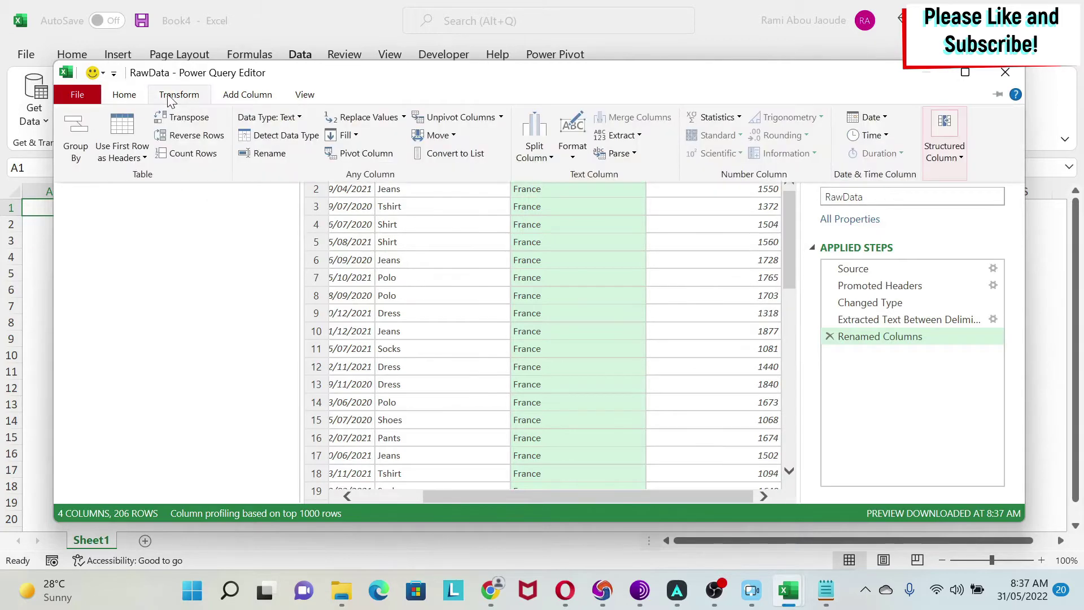
left_click(68, 148)
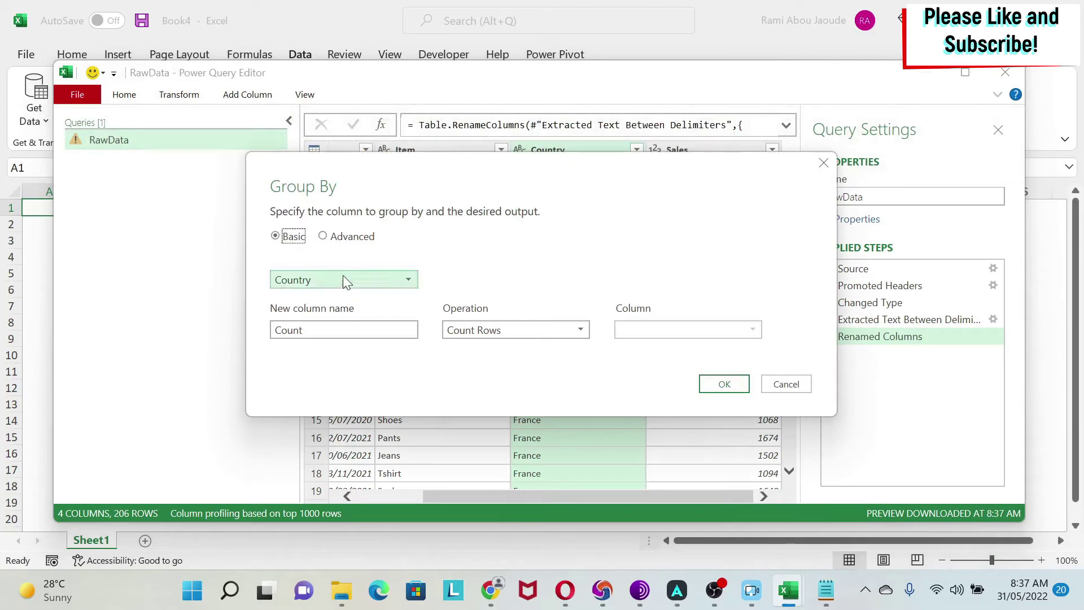
left_click(358, 279)
left_click(358, 279)
left_click_drag(324, 329, 235, 334)
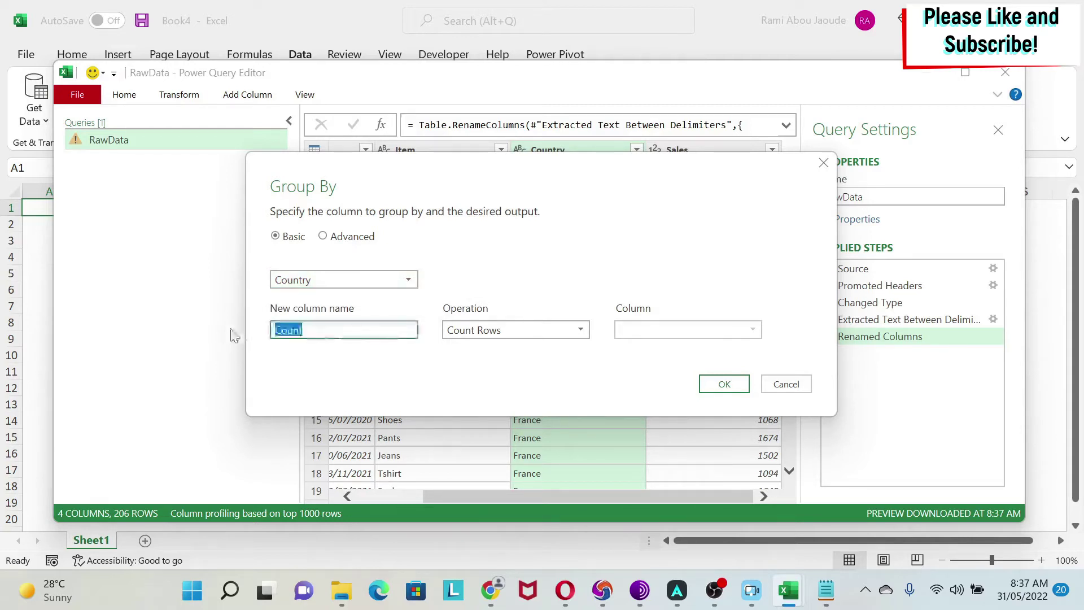
type("Total Sales")
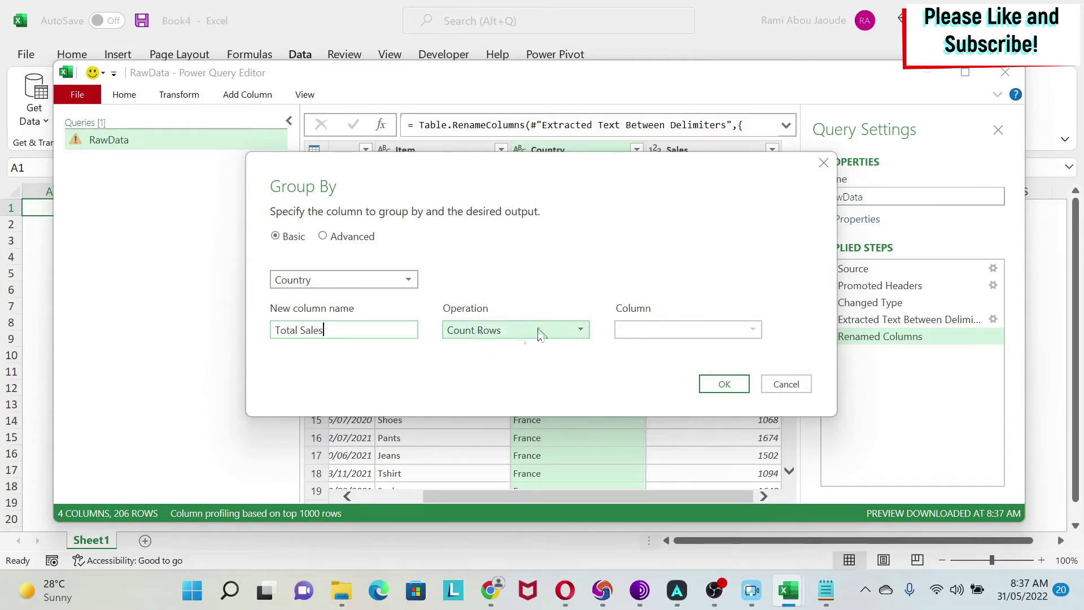
left_click(580, 331)
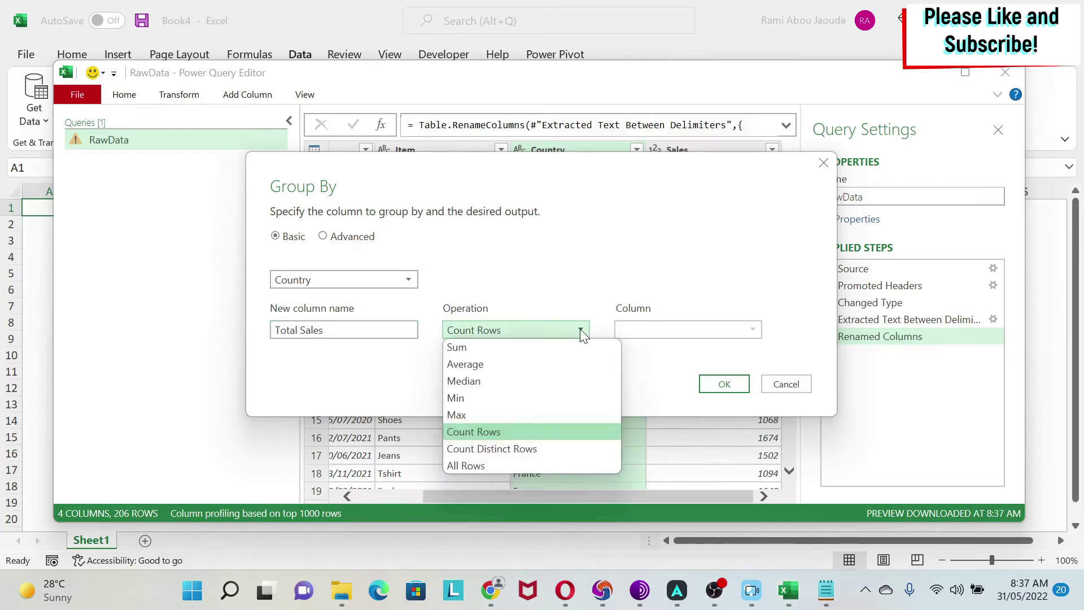
left_click(497, 348)
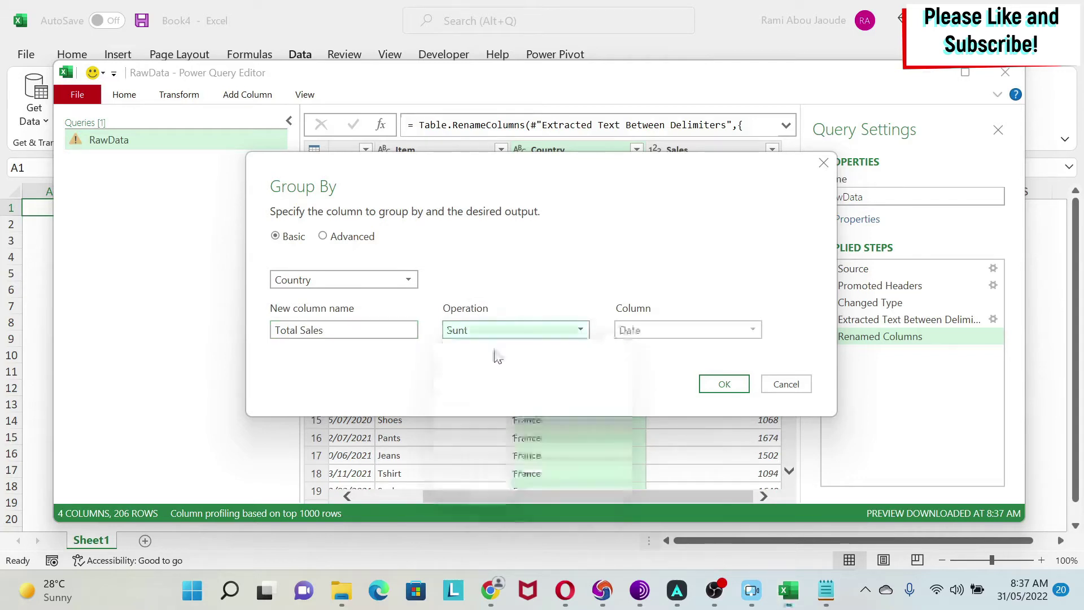
left_click(674, 330)
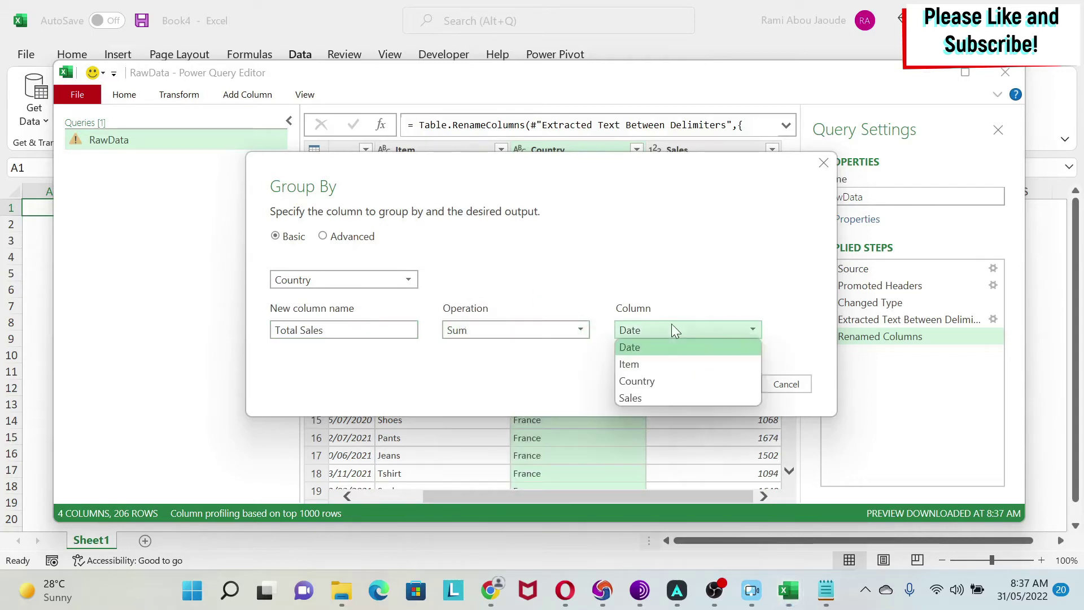
left_click(656, 399)
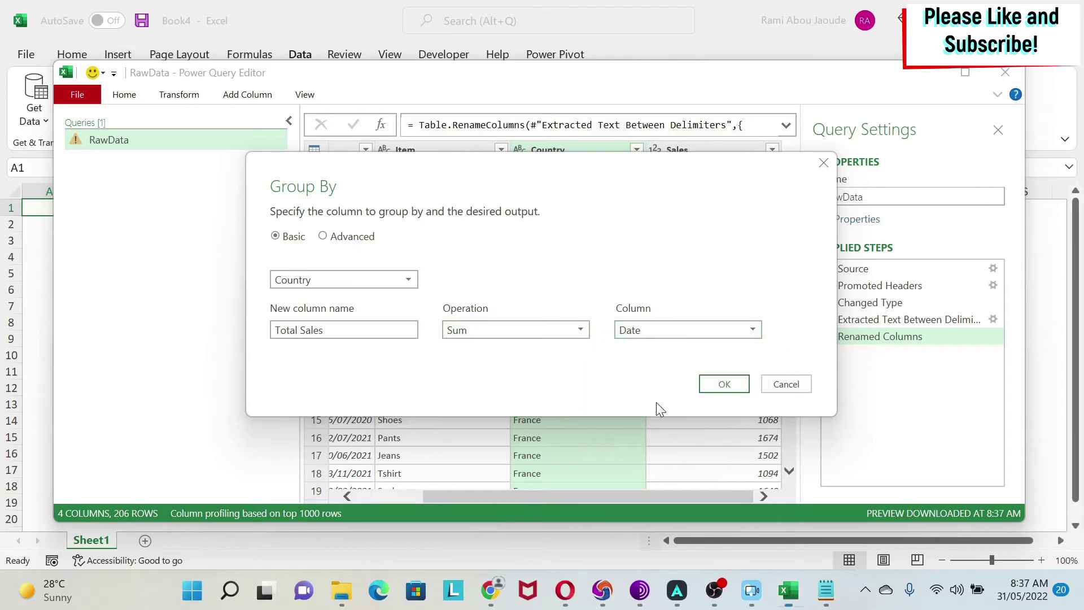
left_click(713, 390)
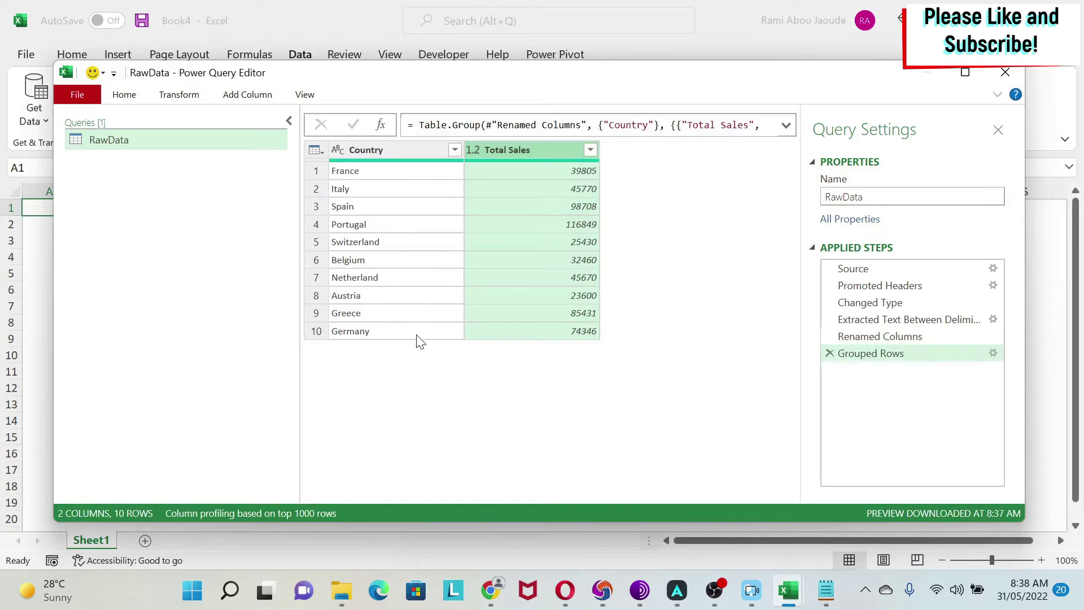
Rename the query to FinalResult and load it into the worksheet.
left_click_drag(859, 197, 779, 198)
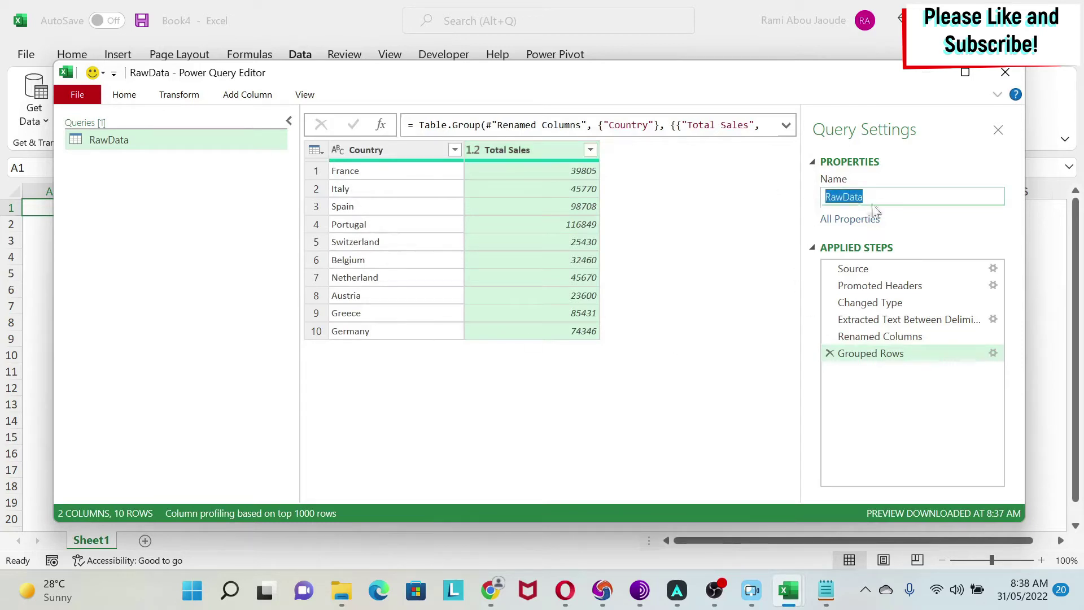
type("FinalResult")
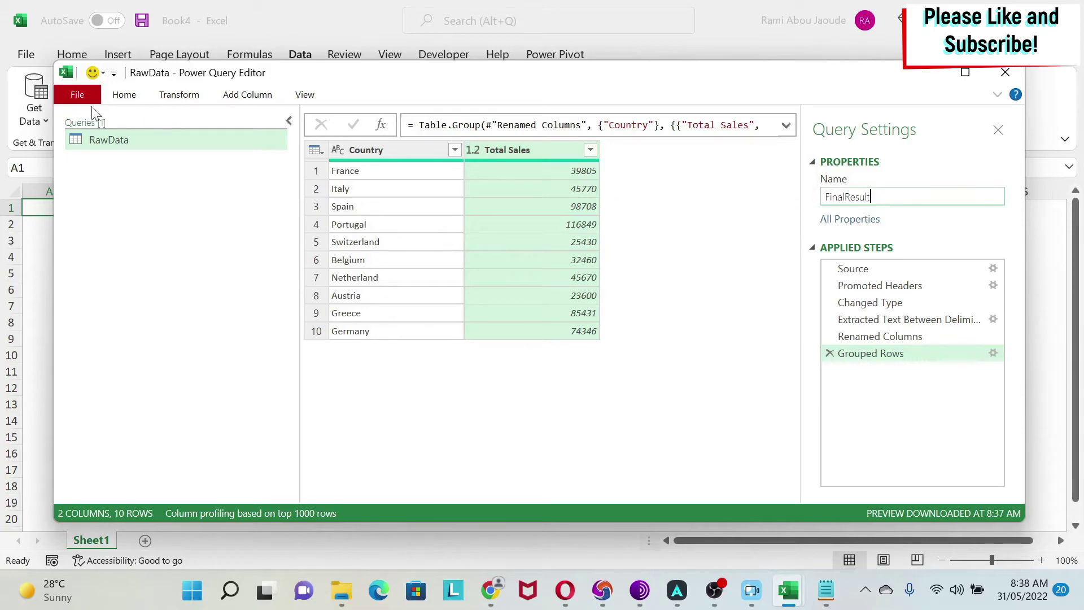
left_click(77, 94)
left_click(121, 127)
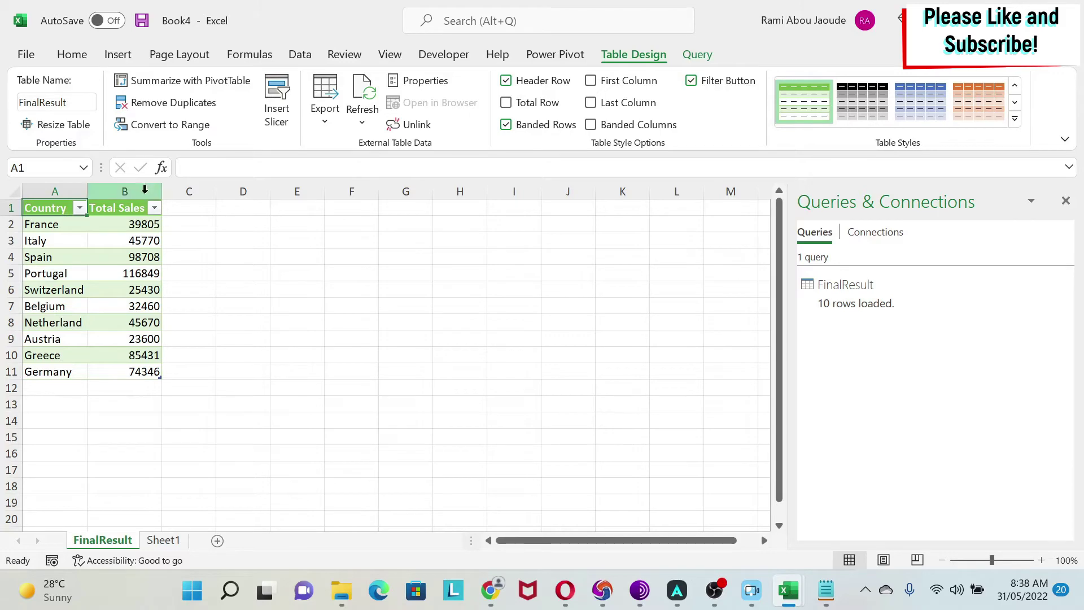
Give Total Sales values B2:B11 Comma Style with zero decimal places.
left_click(134, 224)
left_click_drag(135, 225, 130, 371)
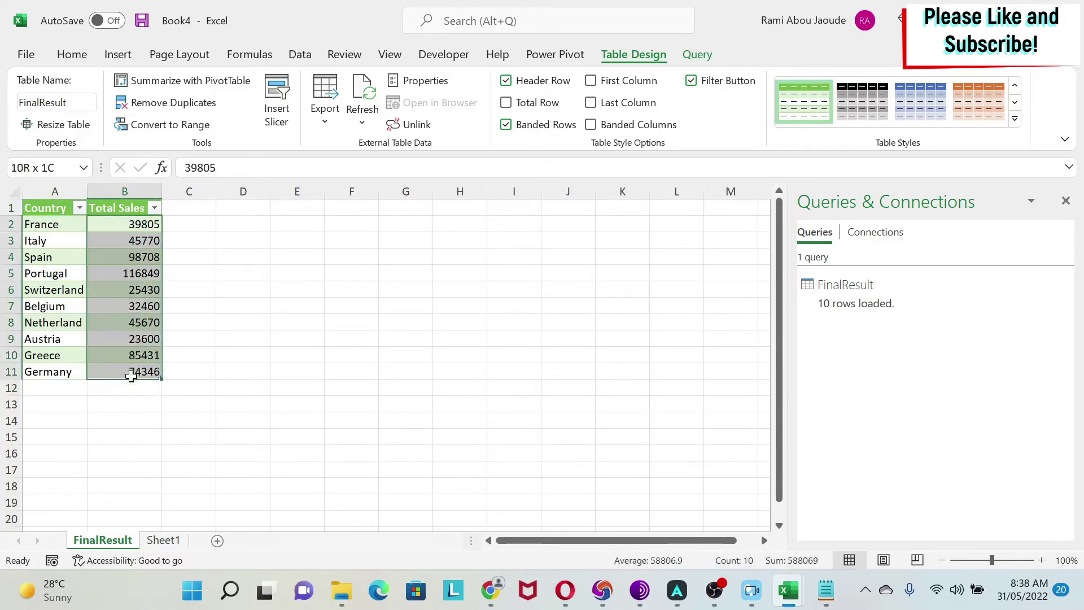
left_click(83, 54)
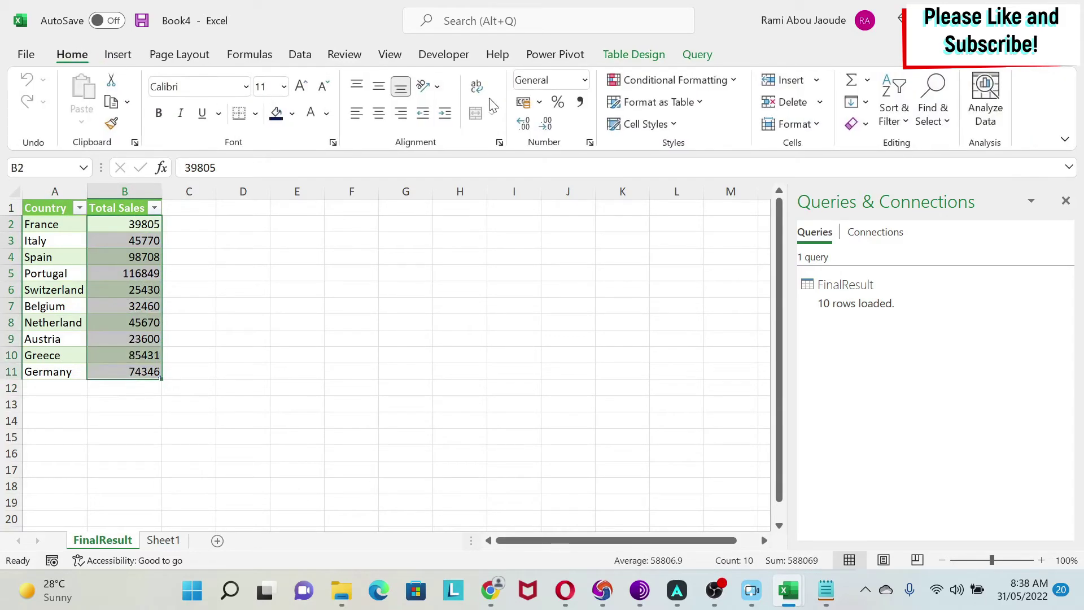
left_click(580, 104)
left_click(545, 123)
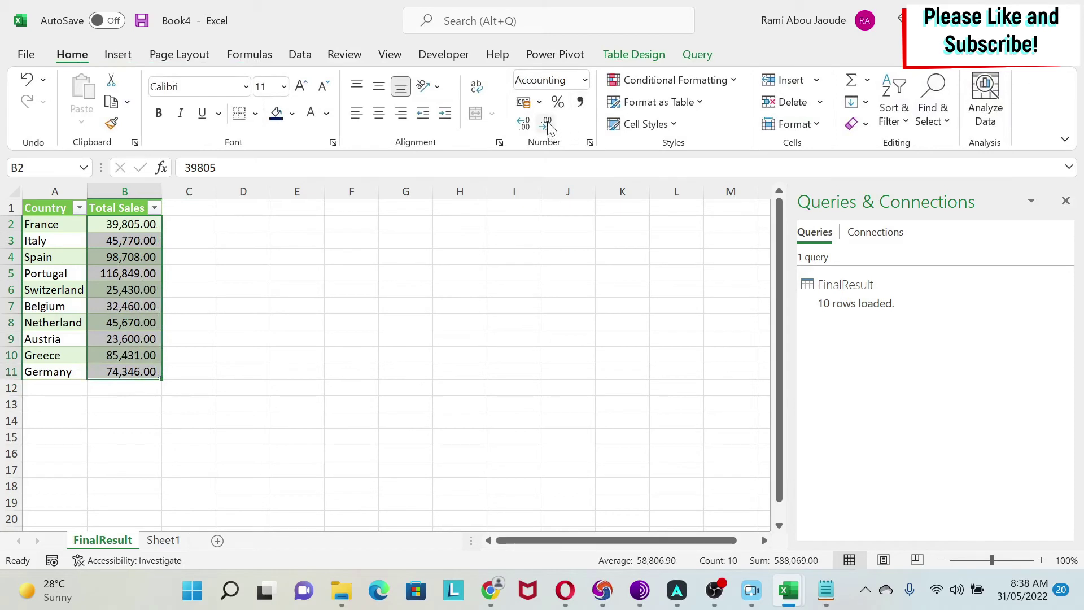
left_click(545, 123)
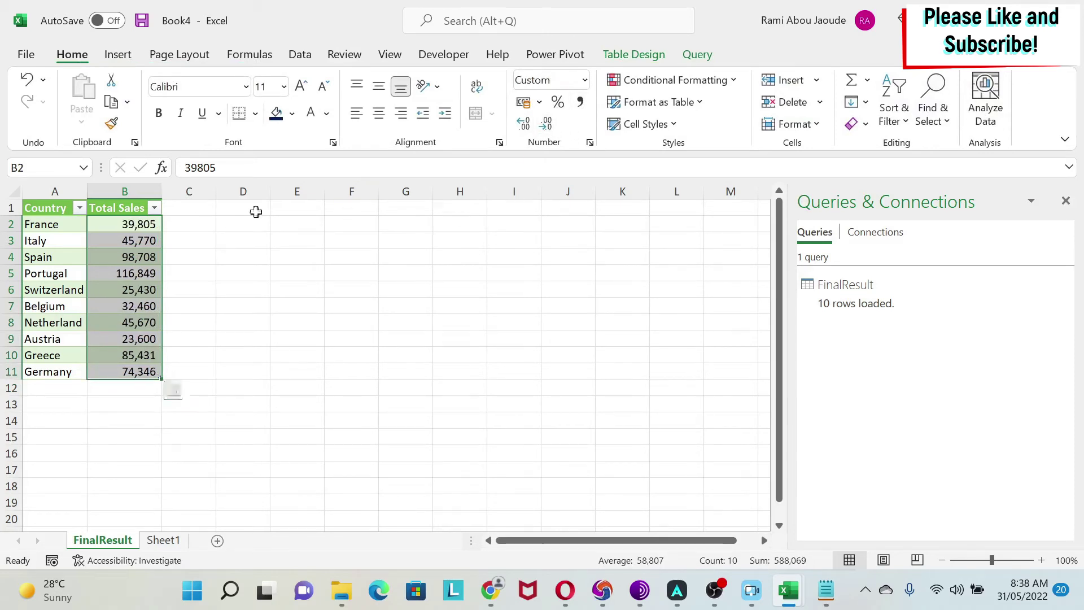
Select the whole Country and Total Sales table A1:B11.
left_click(254, 210)
left_click(68, 207)
left_click_drag(68, 207, 132, 372)
left_click(119, 54)
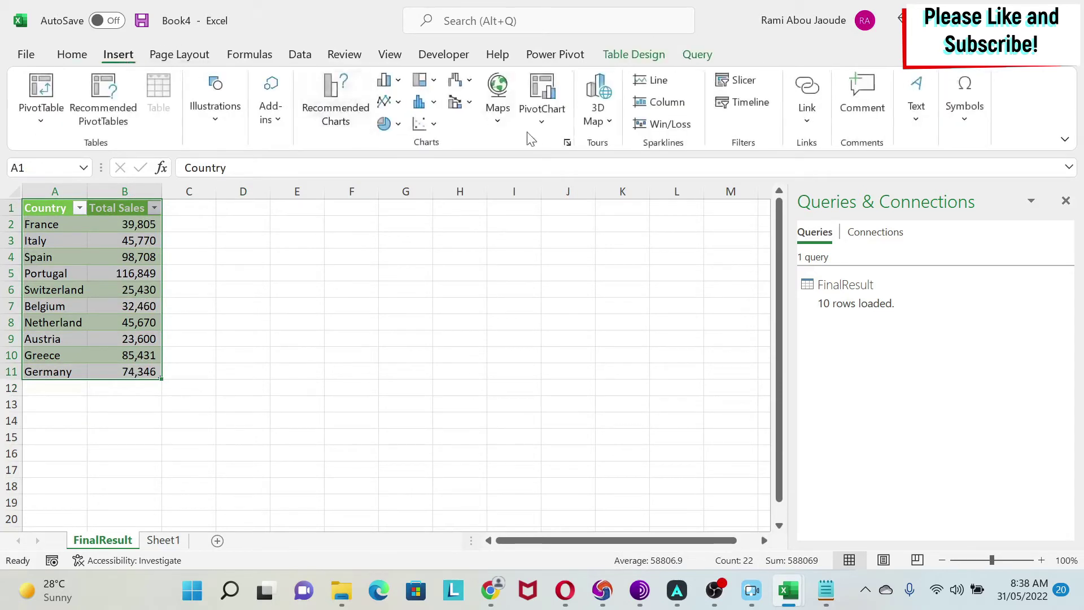
Insert a filled map of the sales table with data labels turned on.
left_click(504, 122)
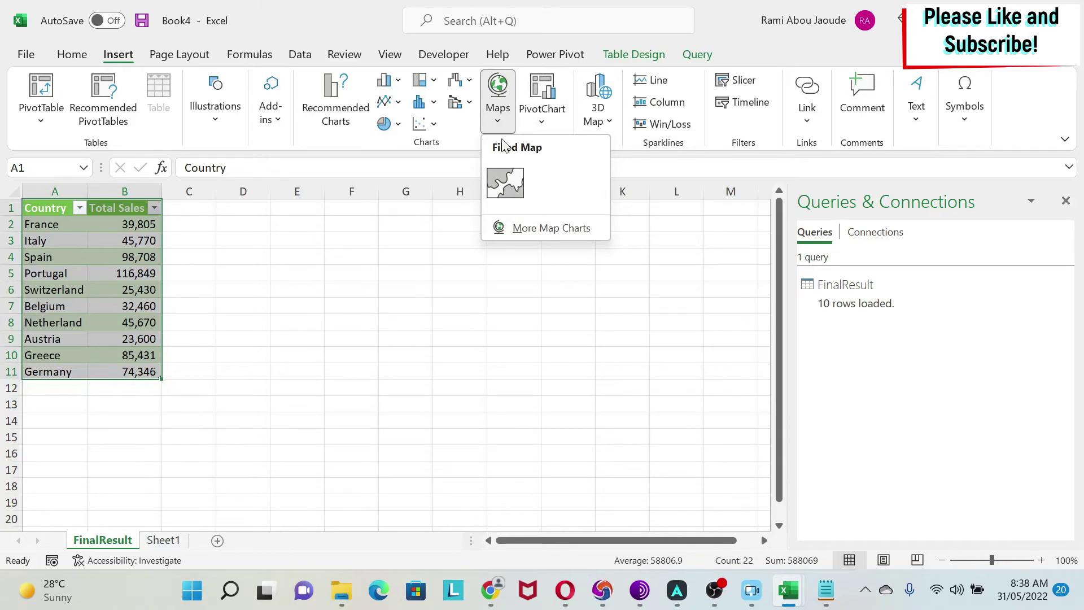
left_click(514, 181)
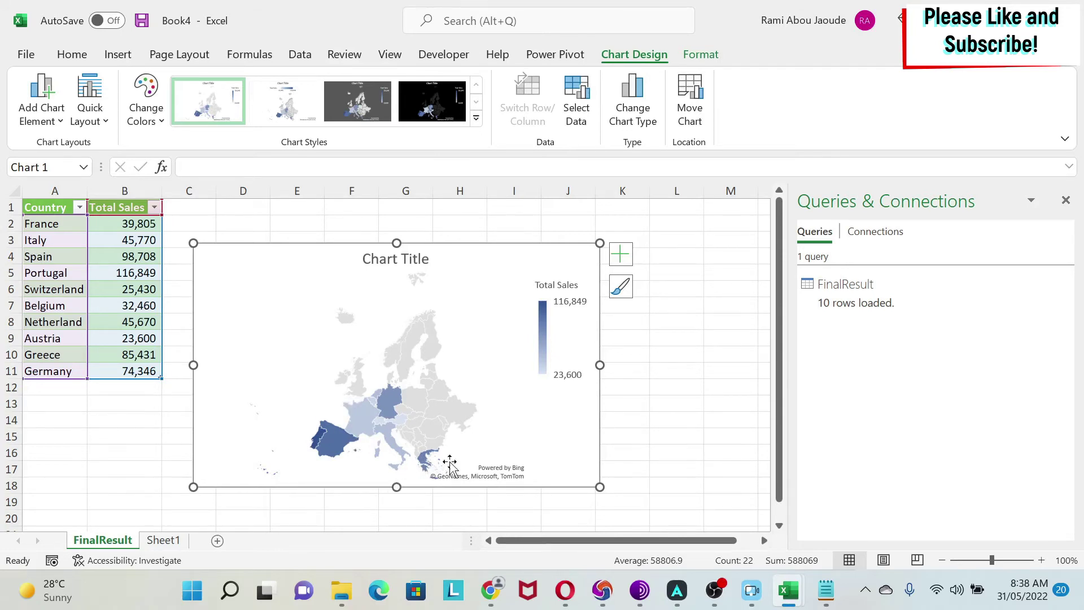
left_click(620, 254)
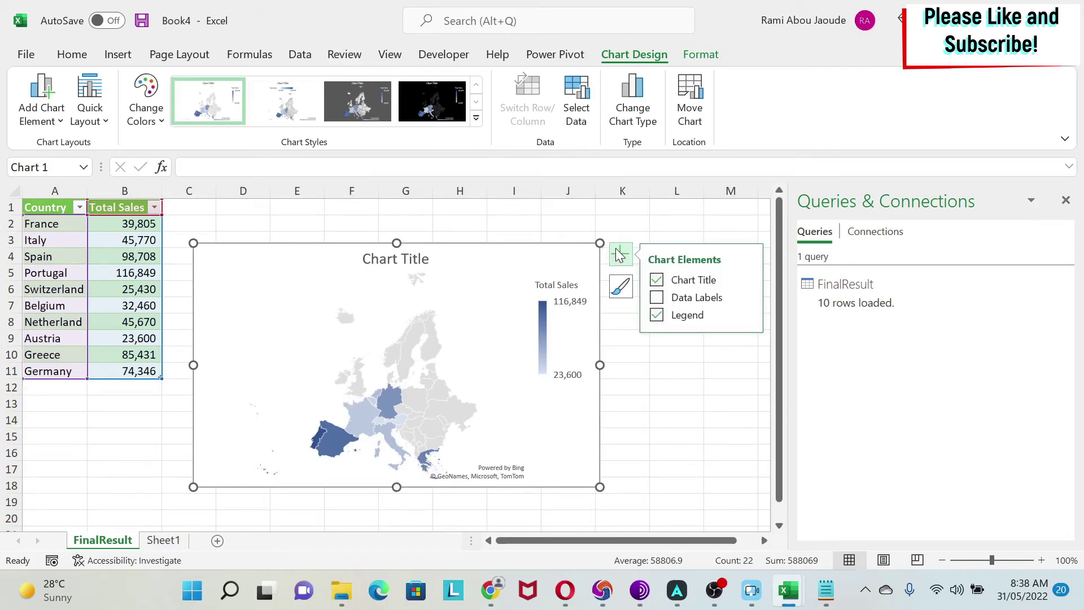
left_click(657, 297)
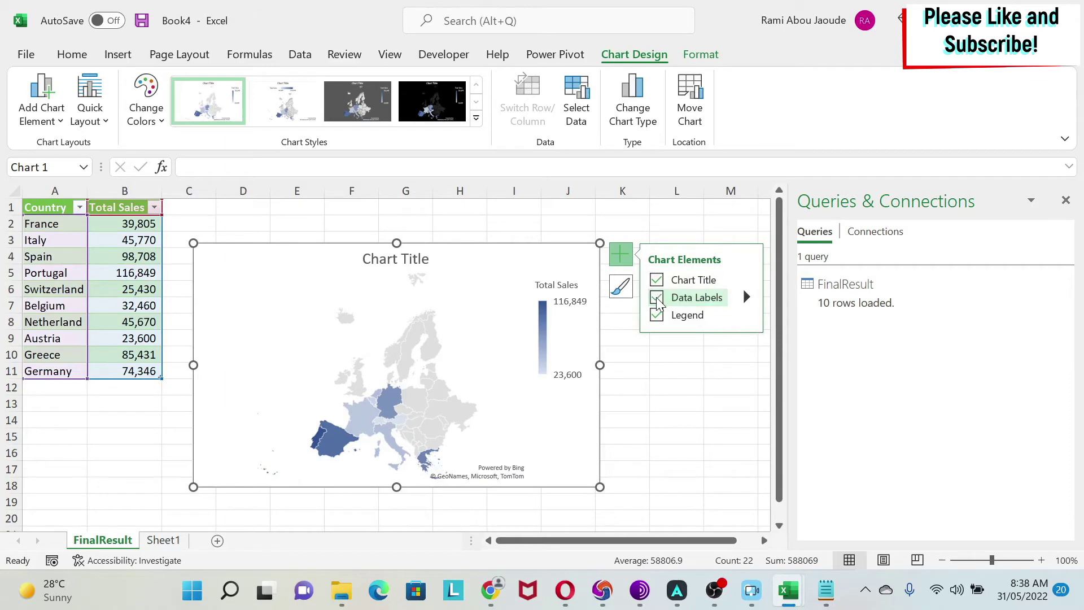
Hide the sheet gridlines and select the map's placeholder title text.
left_click(537, 224)
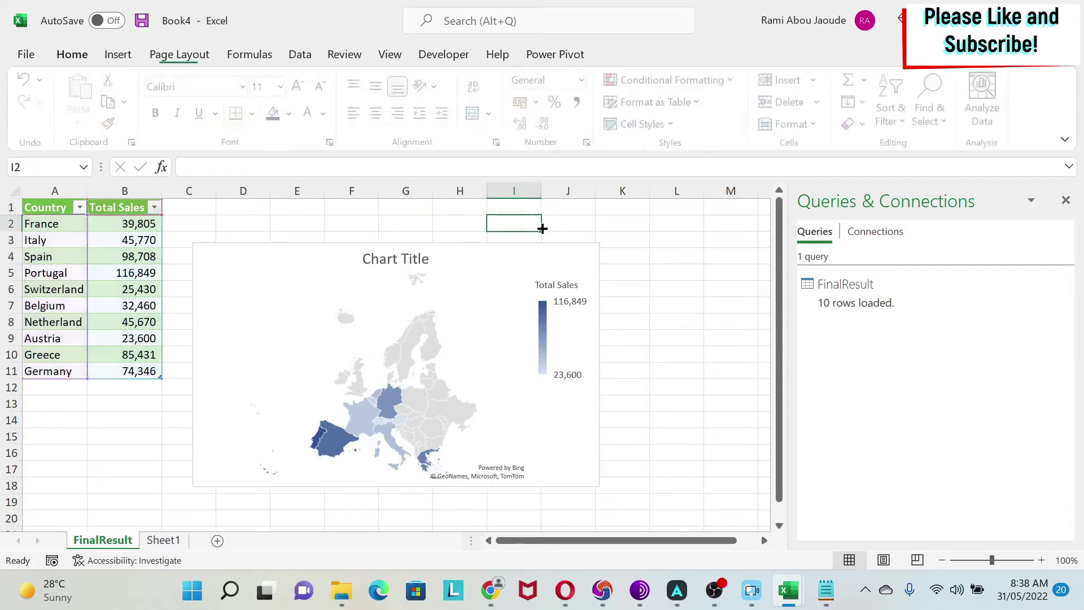
left_click(389, 54)
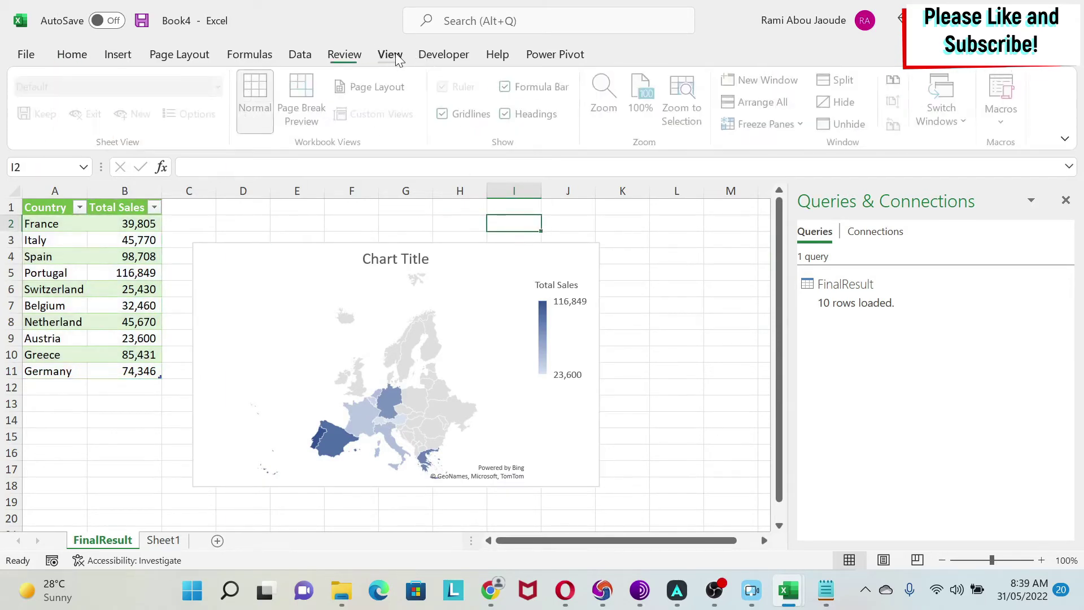
left_click(459, 115)
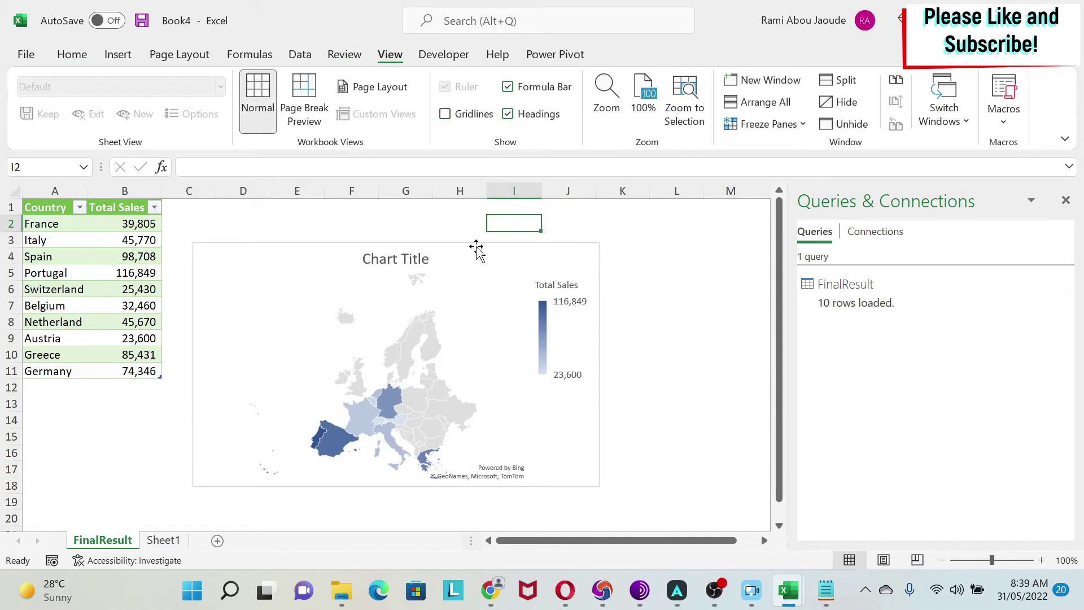
left_click(391, 263)
left_click(370, 258)
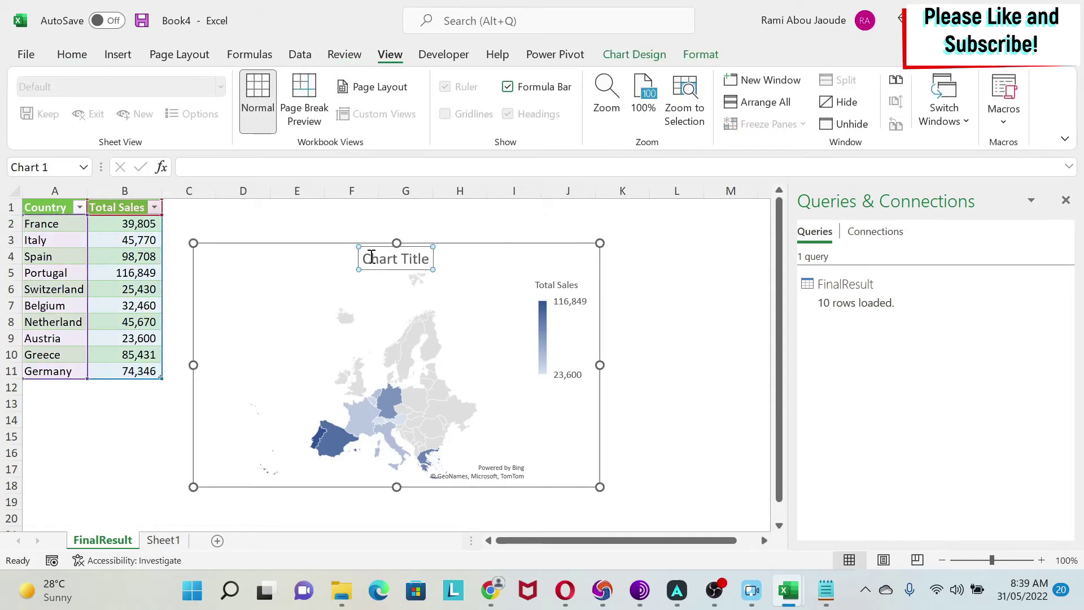
left_click_drag(364, 258, 555, 260)
Title the map 'Total Sales', bold, with a new font colour.
type("Tot")
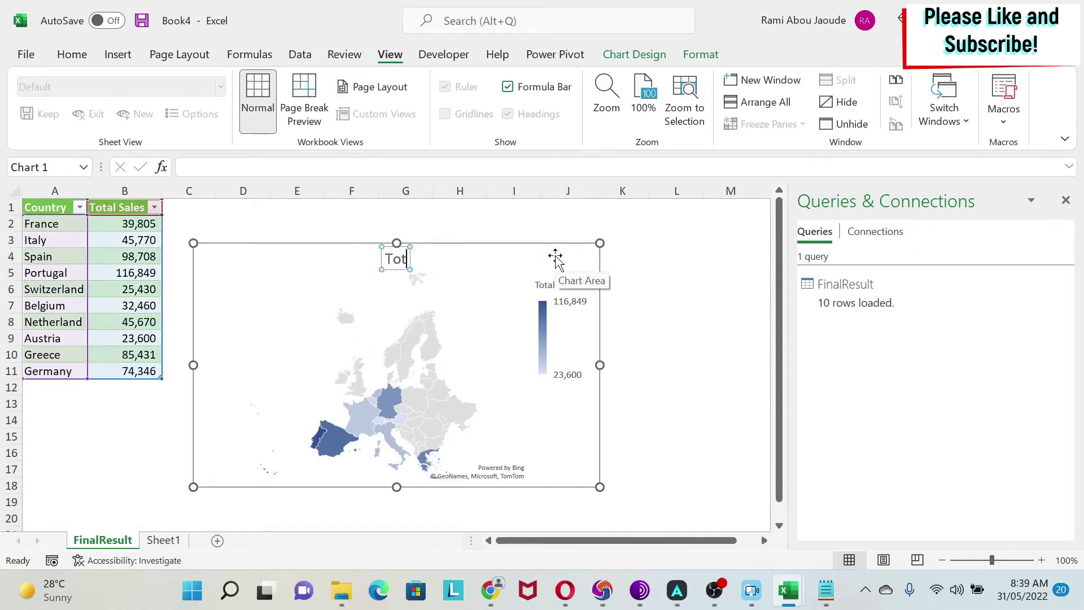
type("al Sales")
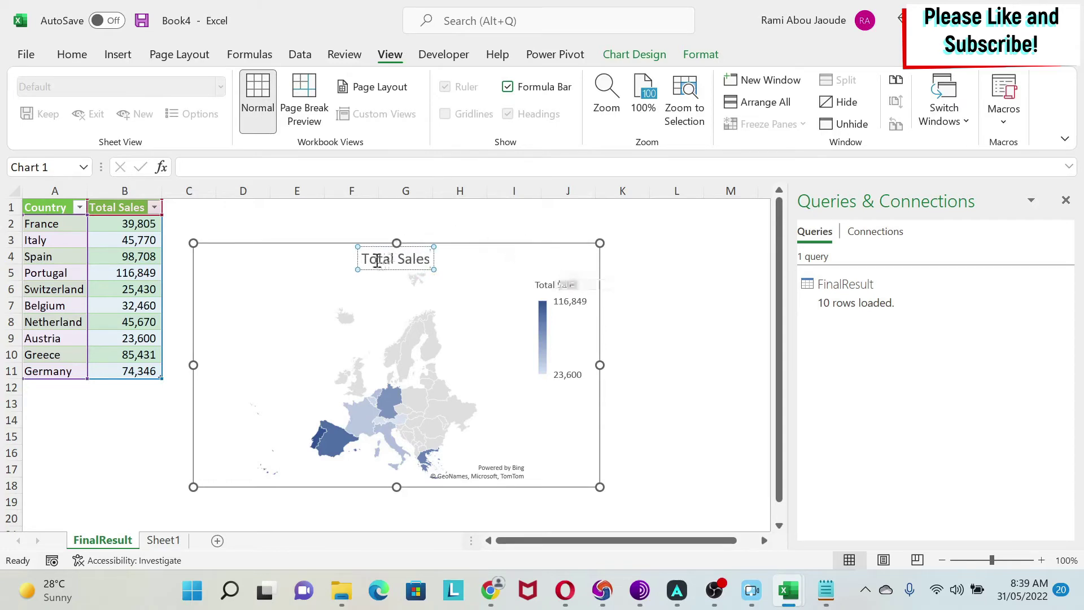
left_click_drag(362, 259, 440, 263)
left_click(73, 54)
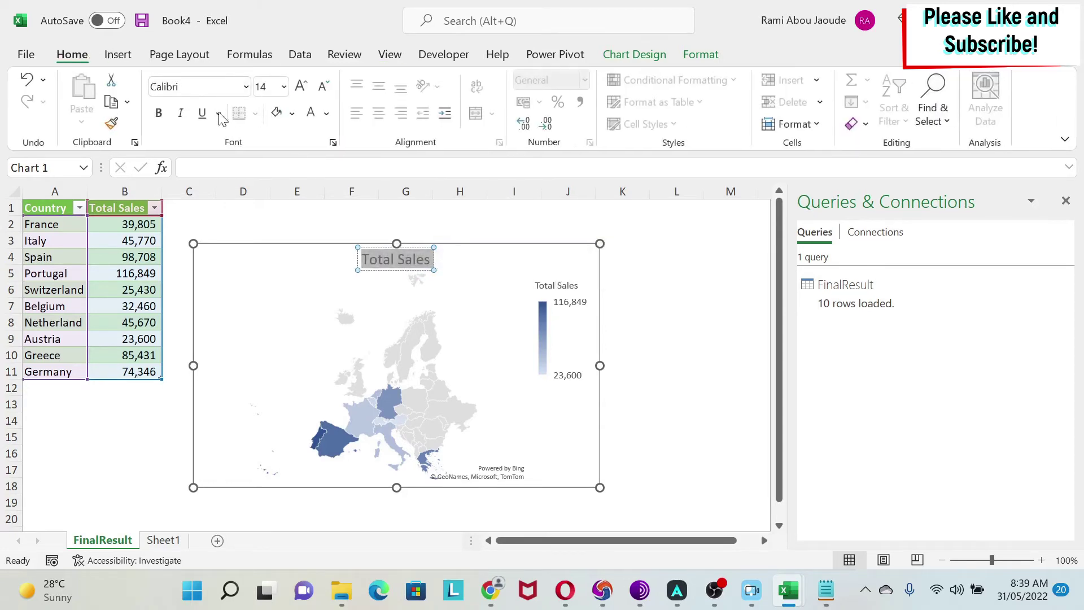
left_click(162, 116)
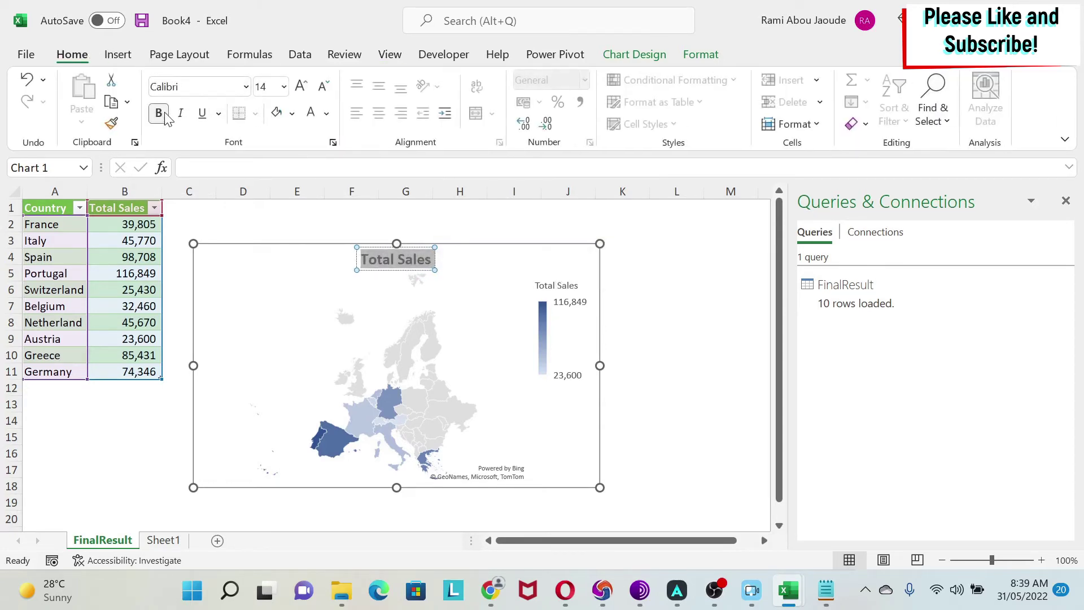
left_click(292, 113)
left_click(292, 113)
left_click(326, 113)
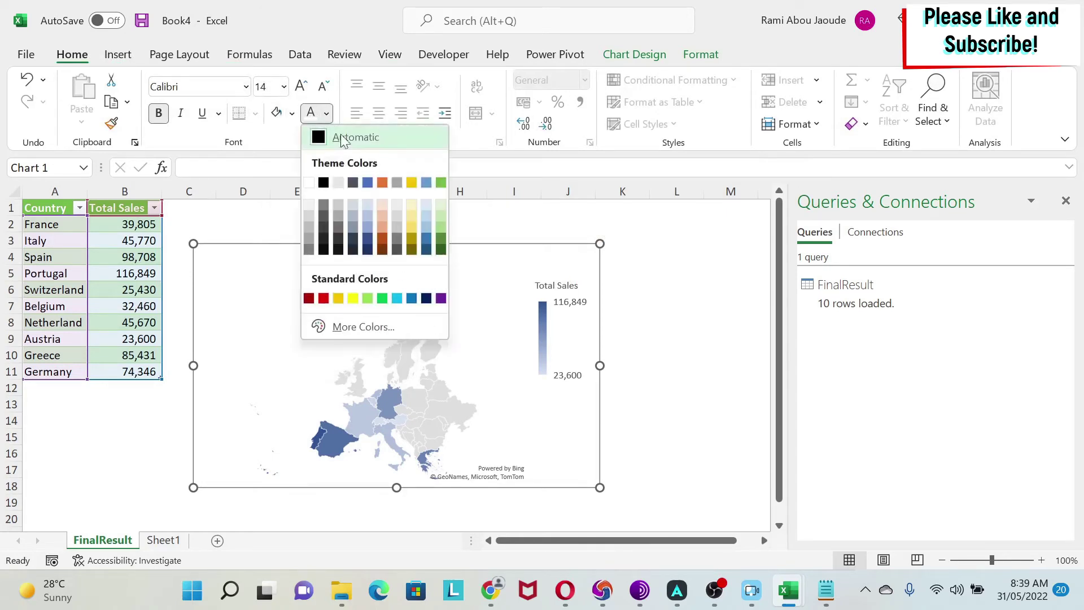
left_click(353, 183)
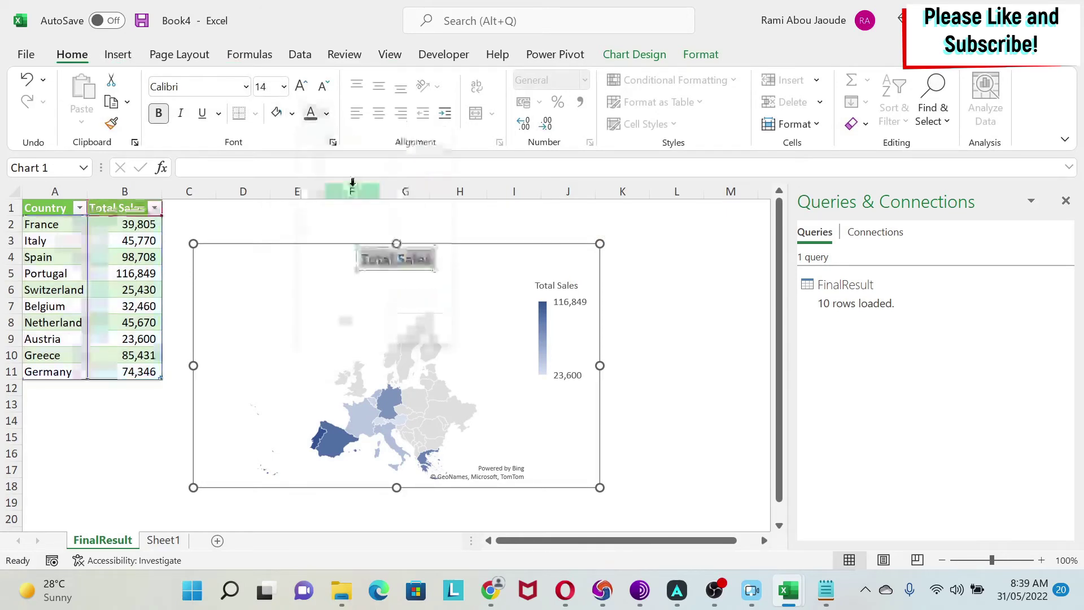
Open the Format Chart Area pane for the map chart.
left_click(690, 288)
left_click(492, 271)
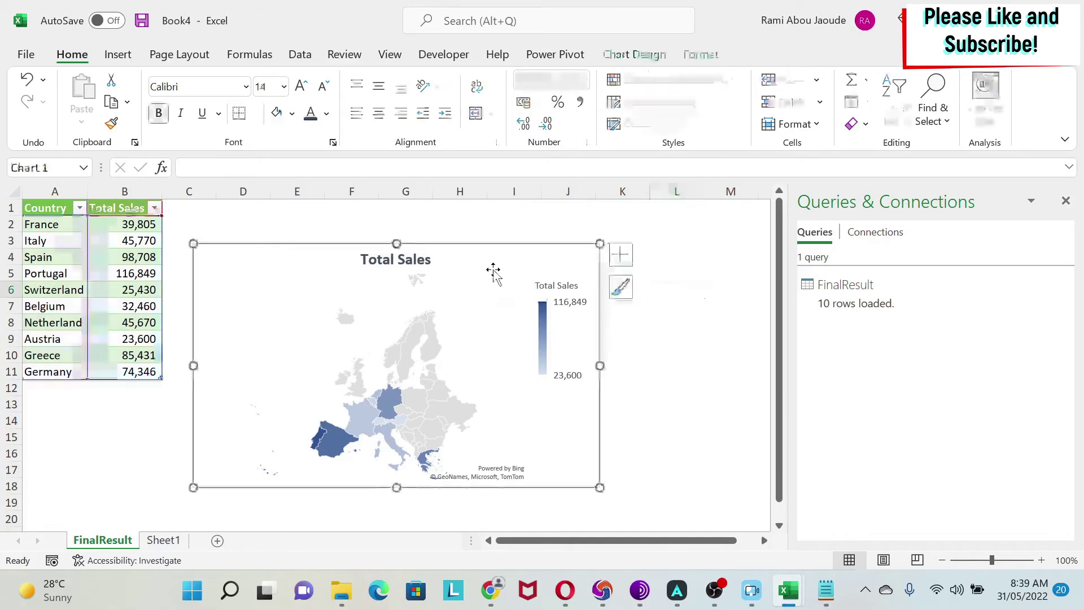
double_click(493, 271)
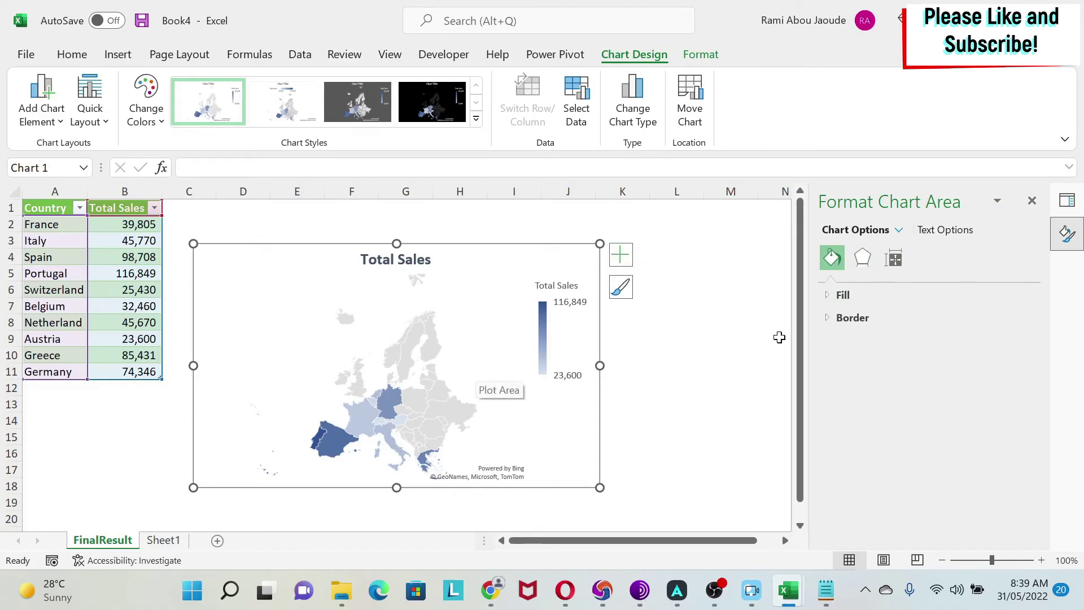
Switch the format pane to the Total Sales series and expand its map options.
left_click(898, 231)
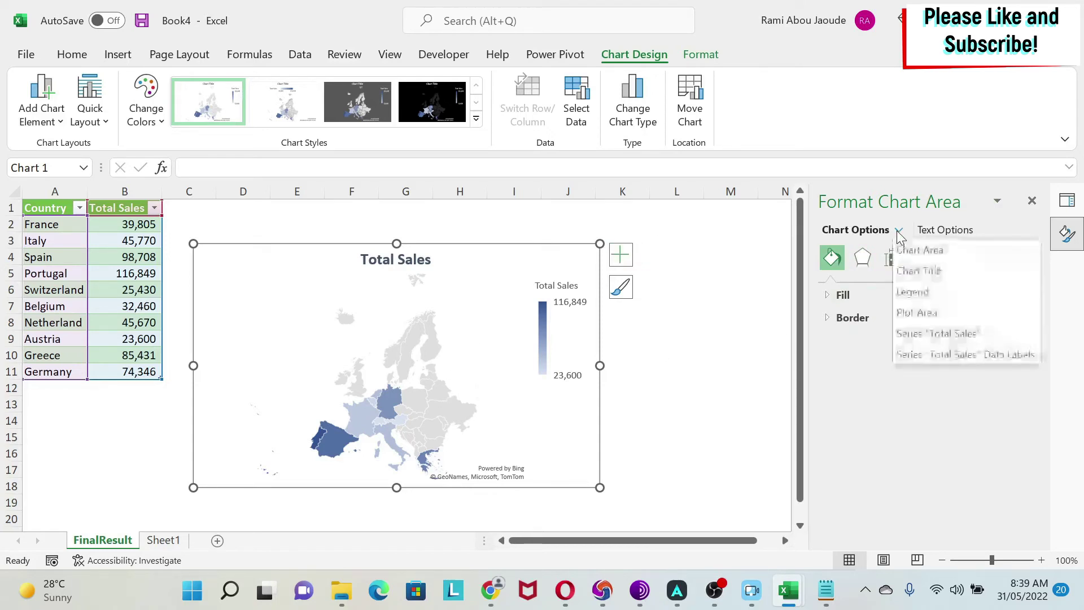
left_click(935, 336)
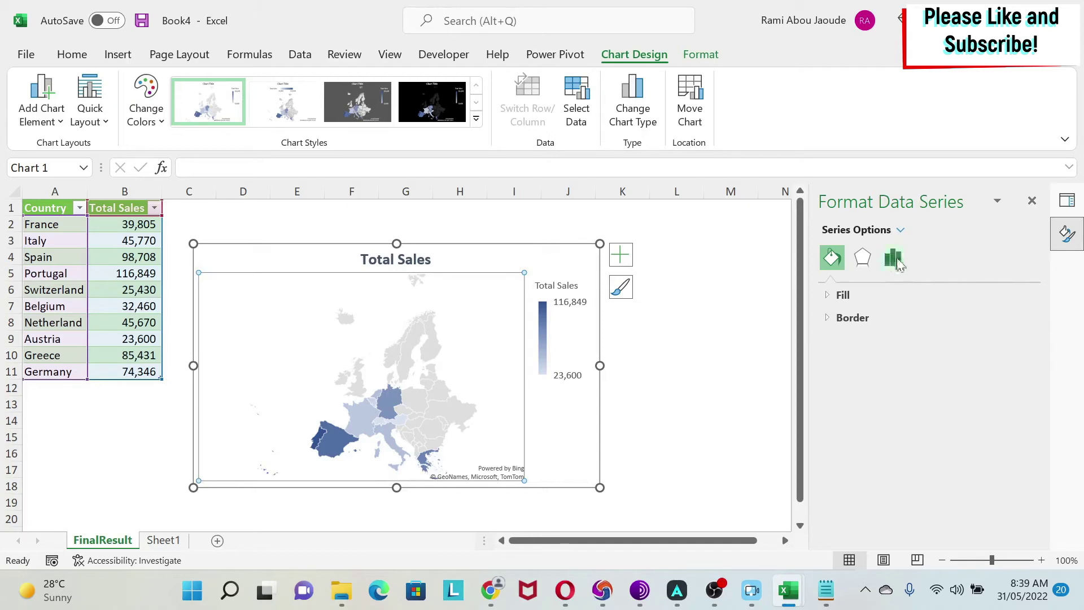
left_click(894, 259)
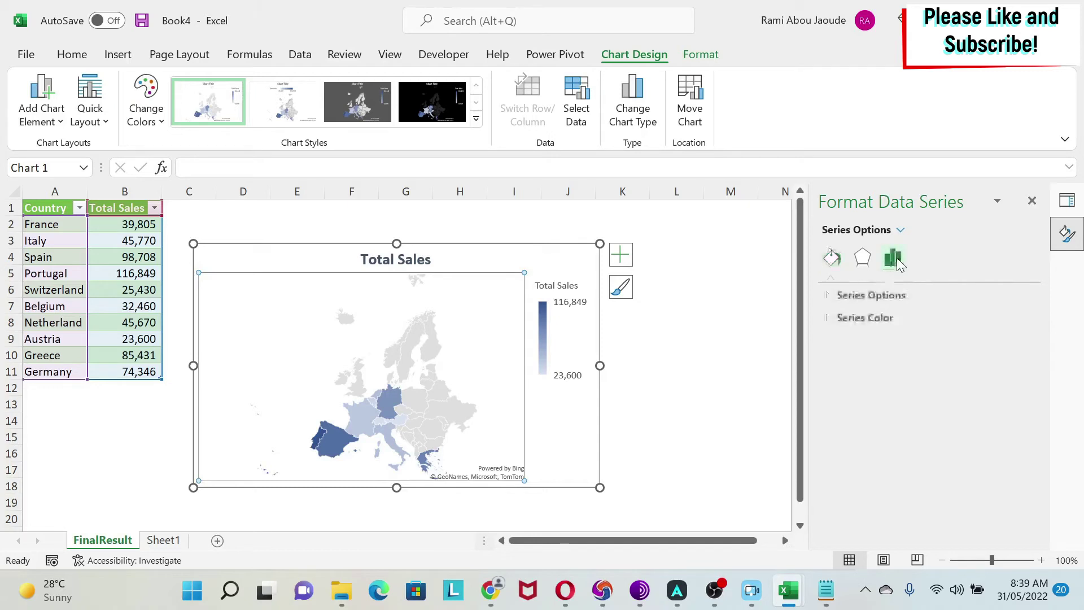
left_click(841, 296)
Try Albers, Miller and Mercator projections, then settle on Automatic.
left_click(890, 336)
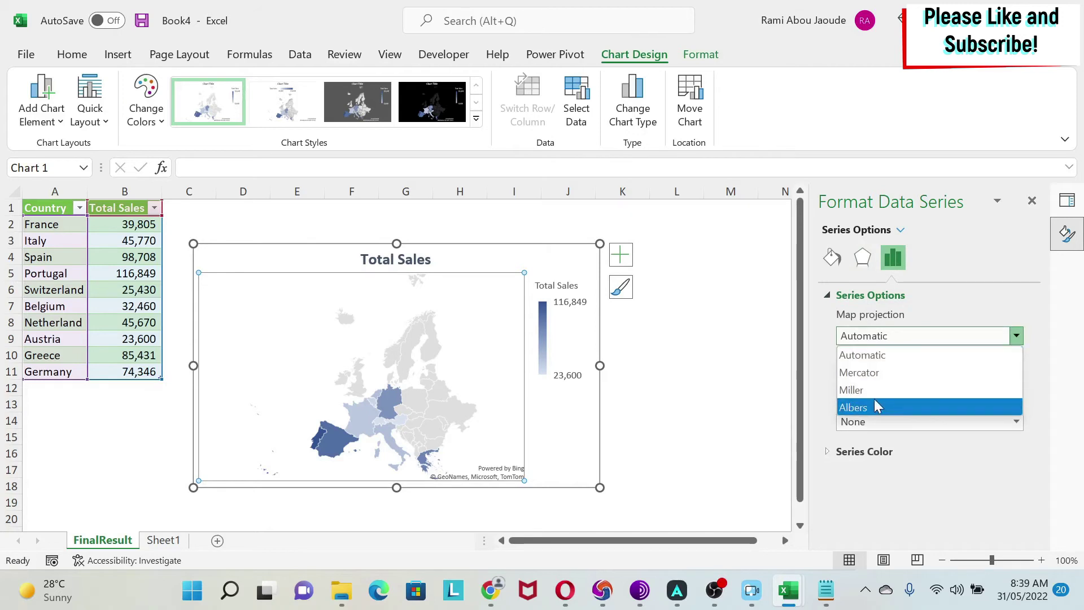
left_click(873, 406)
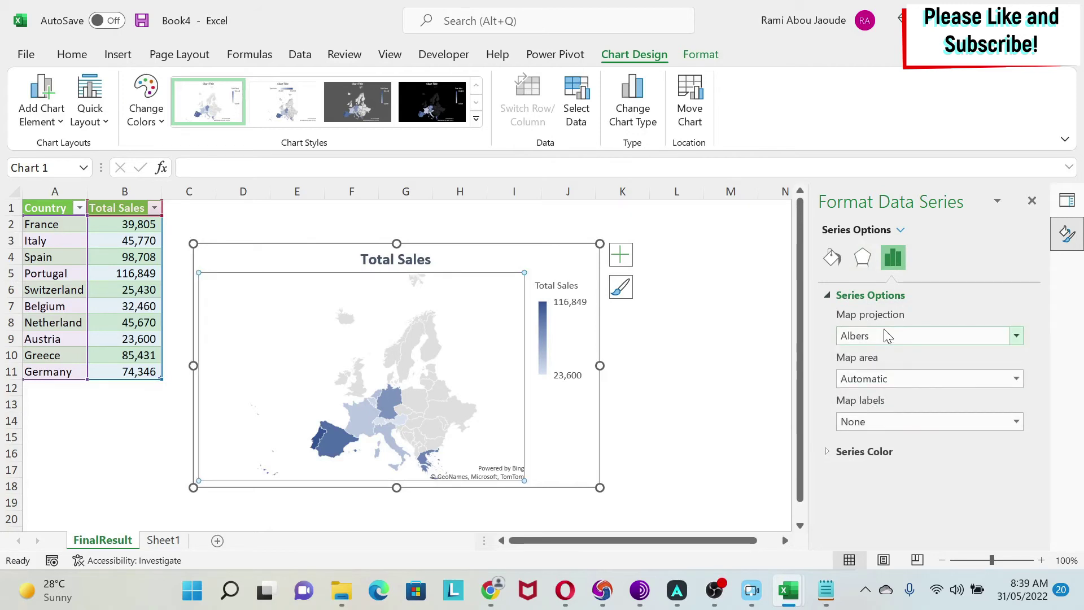
left_click(885, 336)
left_click(872, 388)
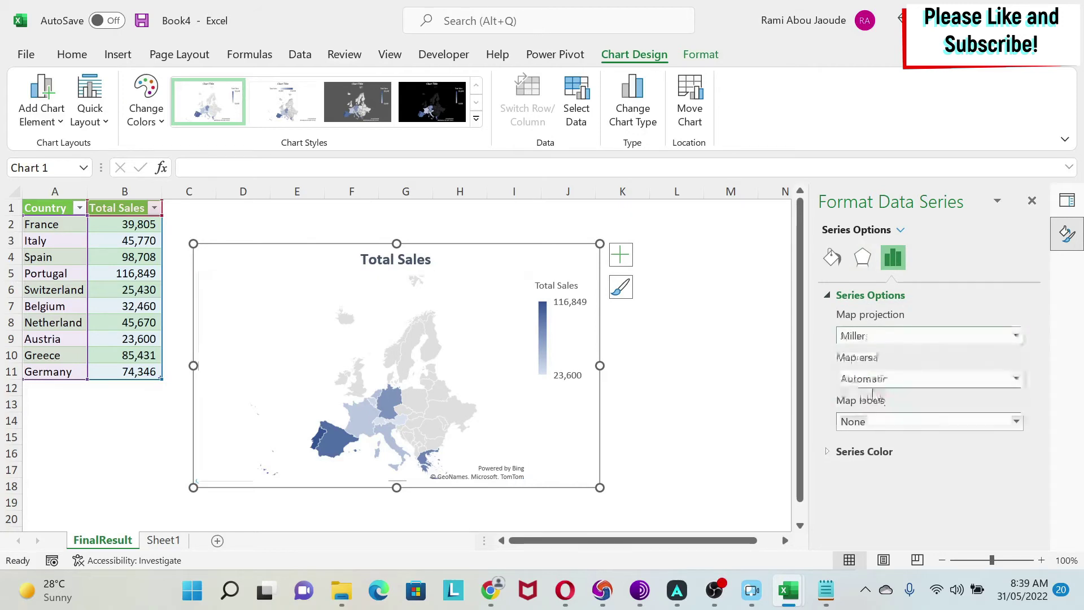
left_click(915, 337)
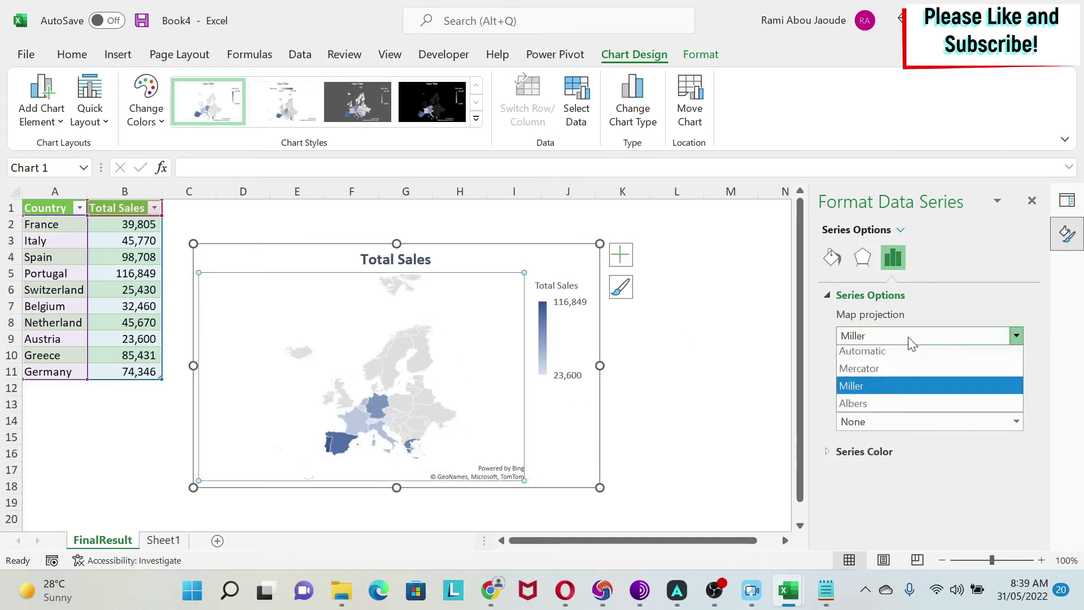
left_click(892, 371)
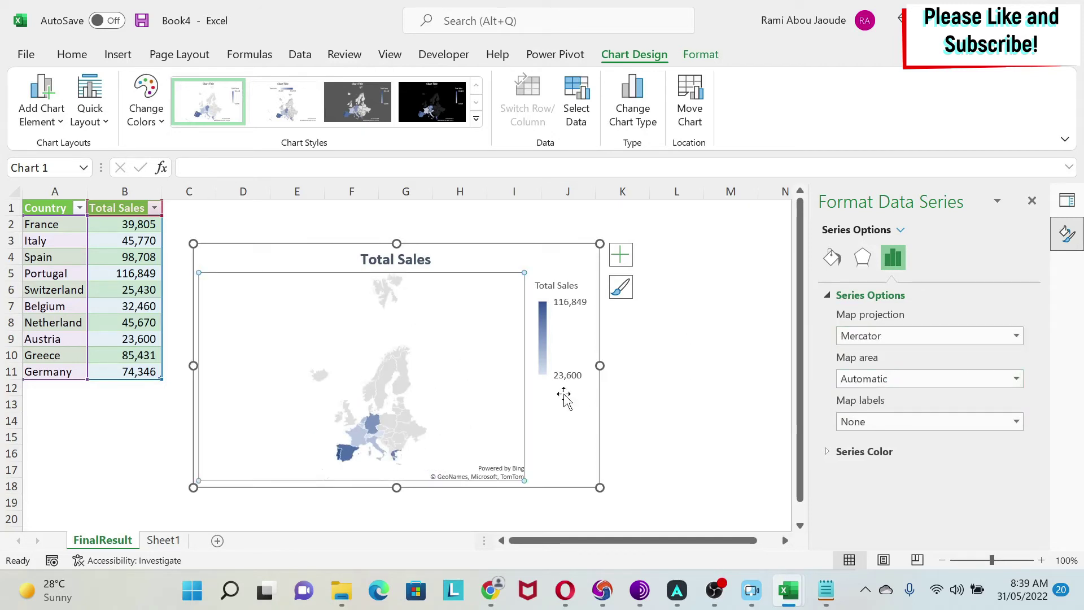
left_click(889, 336)
left_click(896, 355)
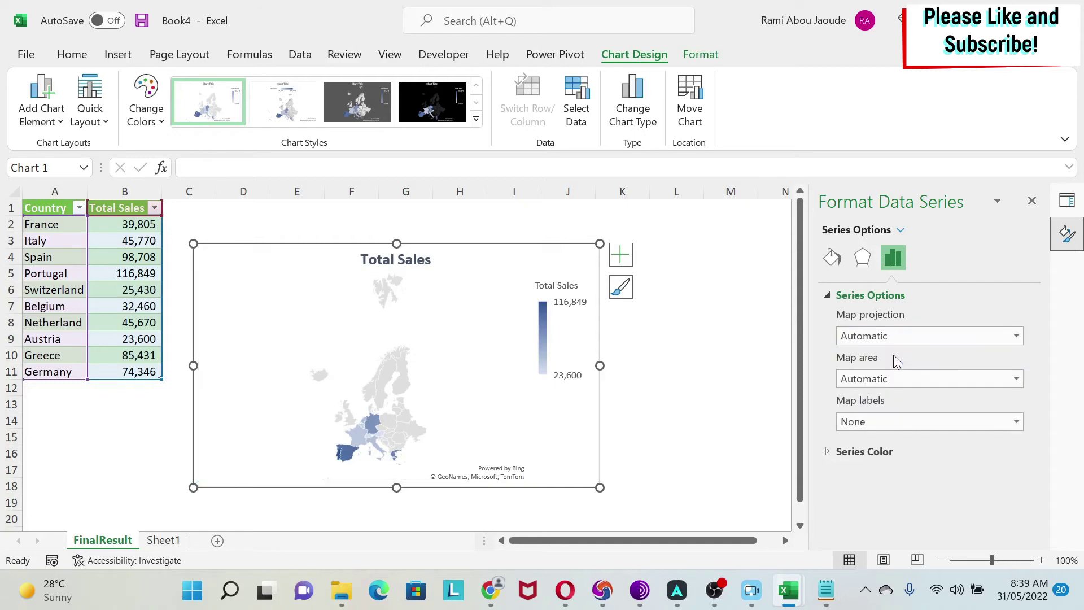
left_click(900, 379)
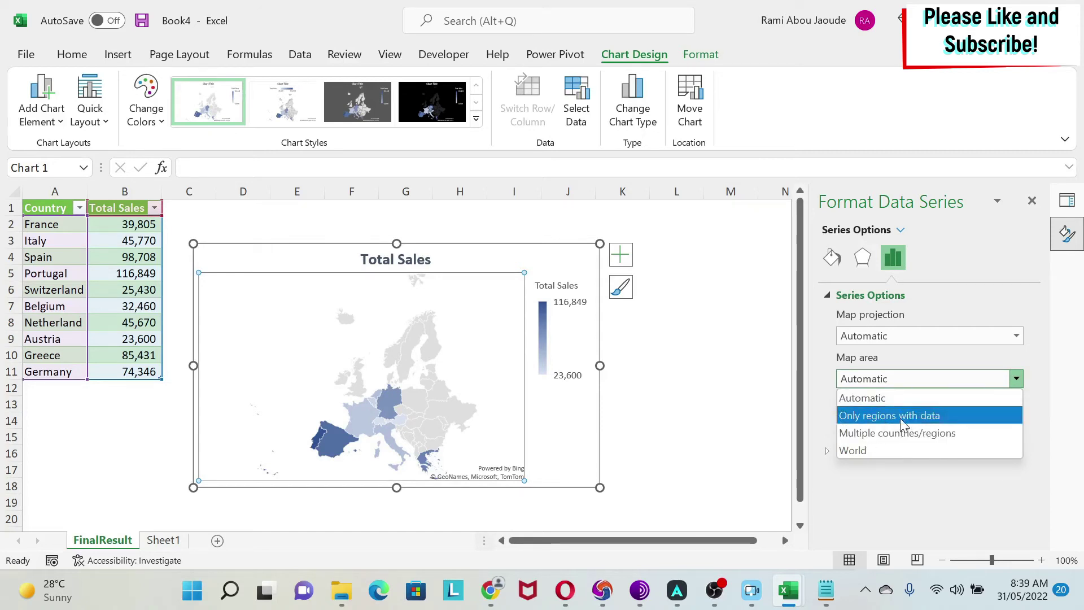
Switch the map area to World, then crop it to Only regions with data.
left_click(872, 450)
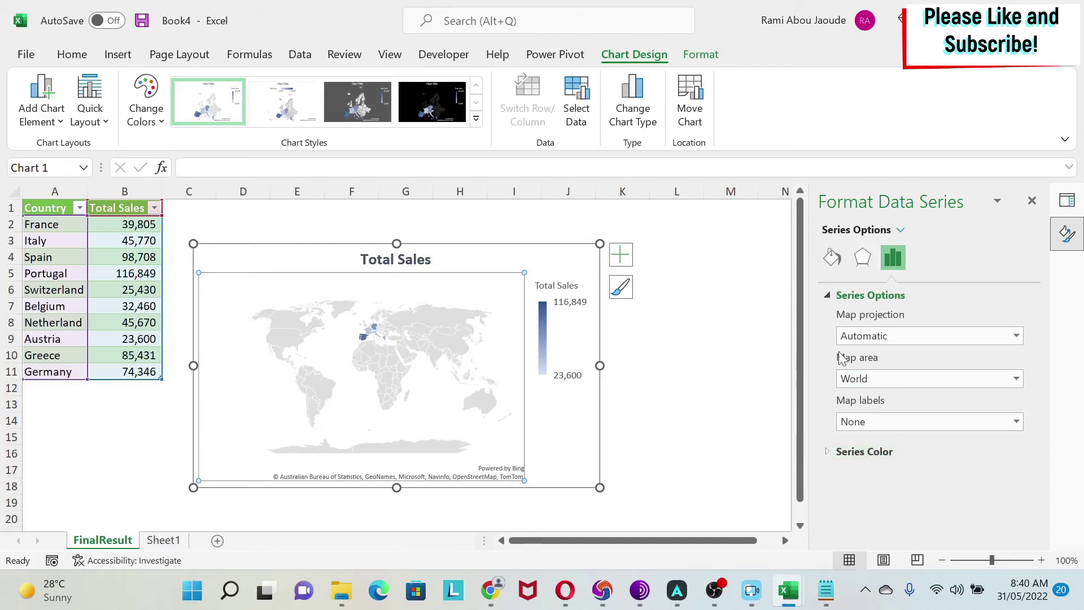
left_click(910, 379)
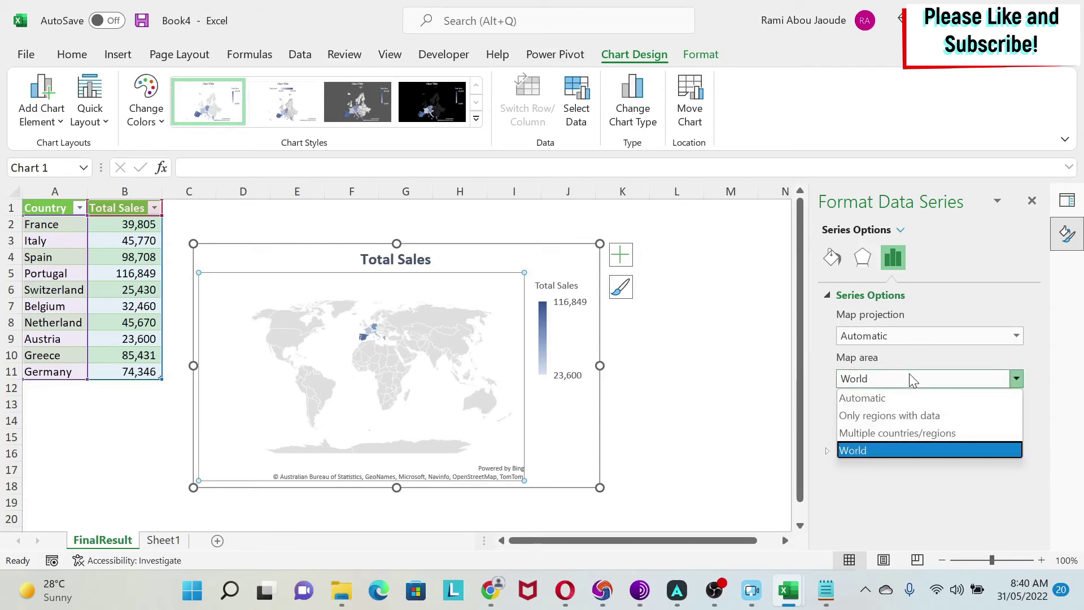
left_click(893, 417)
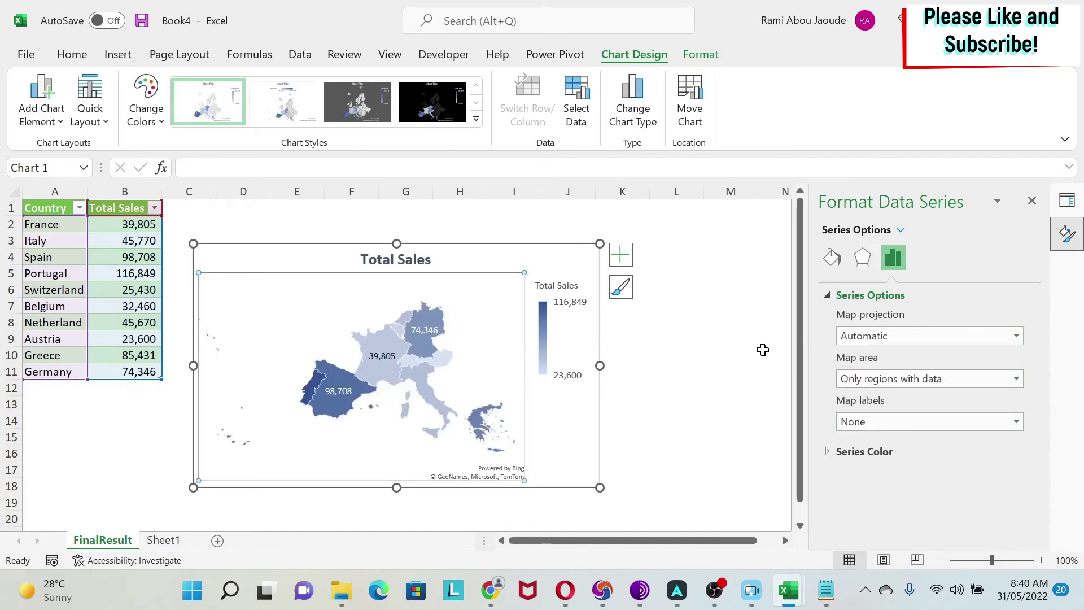
Set map labels to Best fit only so the countries show names and sales values.
left_click(893, 418)
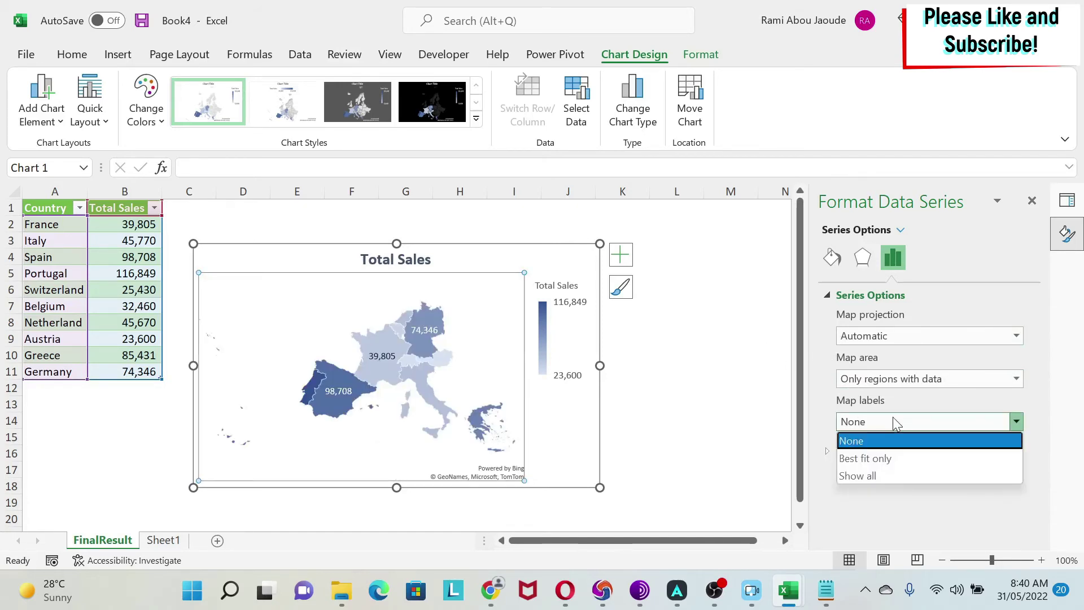
left_click(891, 460)
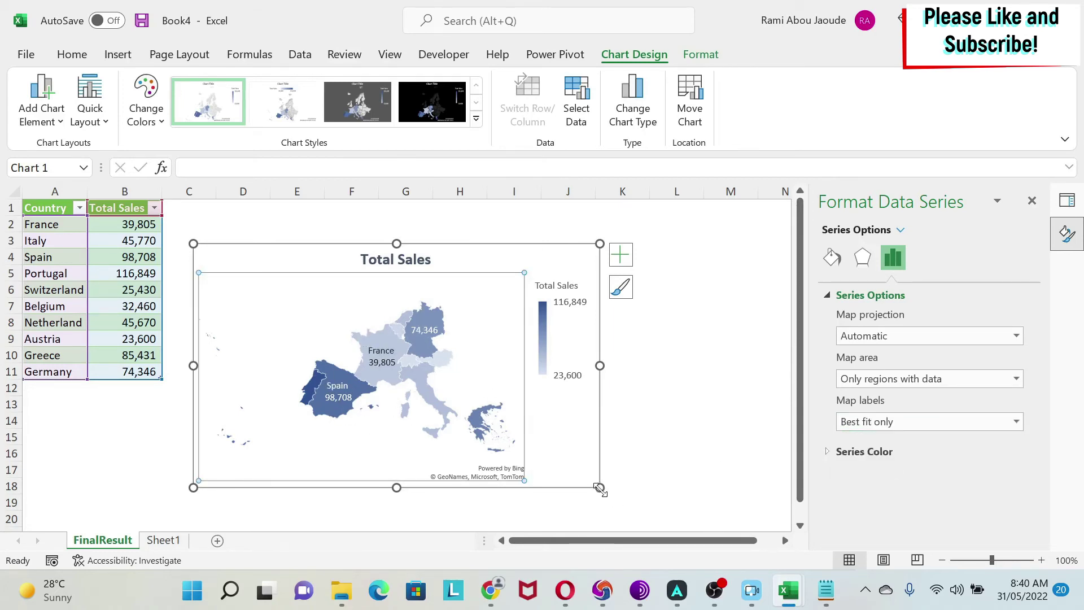
left_click(600, 471)
Put the legend at the top and drag the chart's corners to enlarge it.
left_click(563, 332)
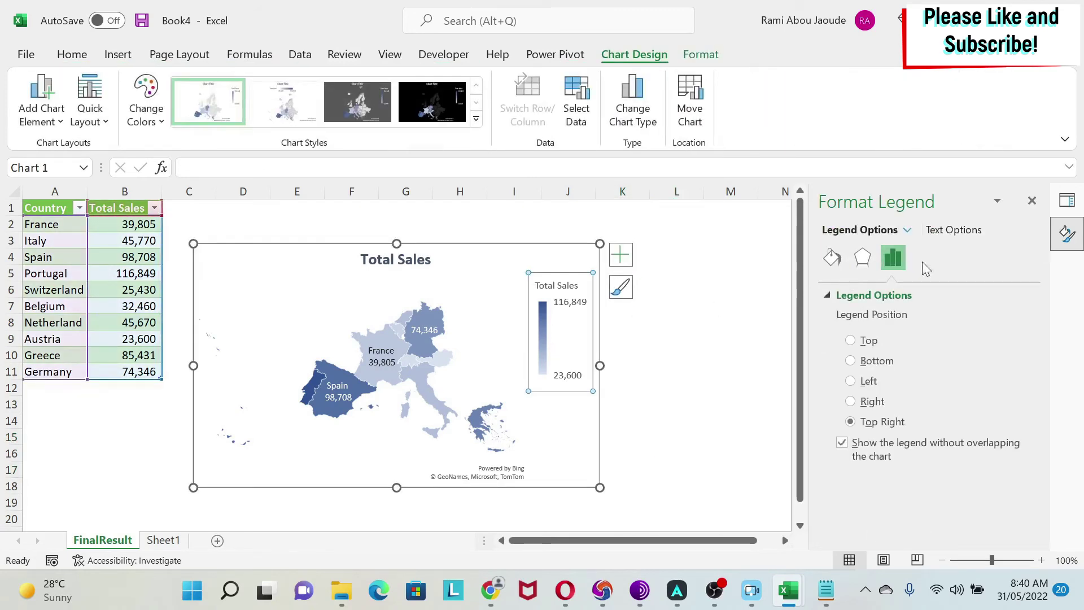
left_click(868, 340)
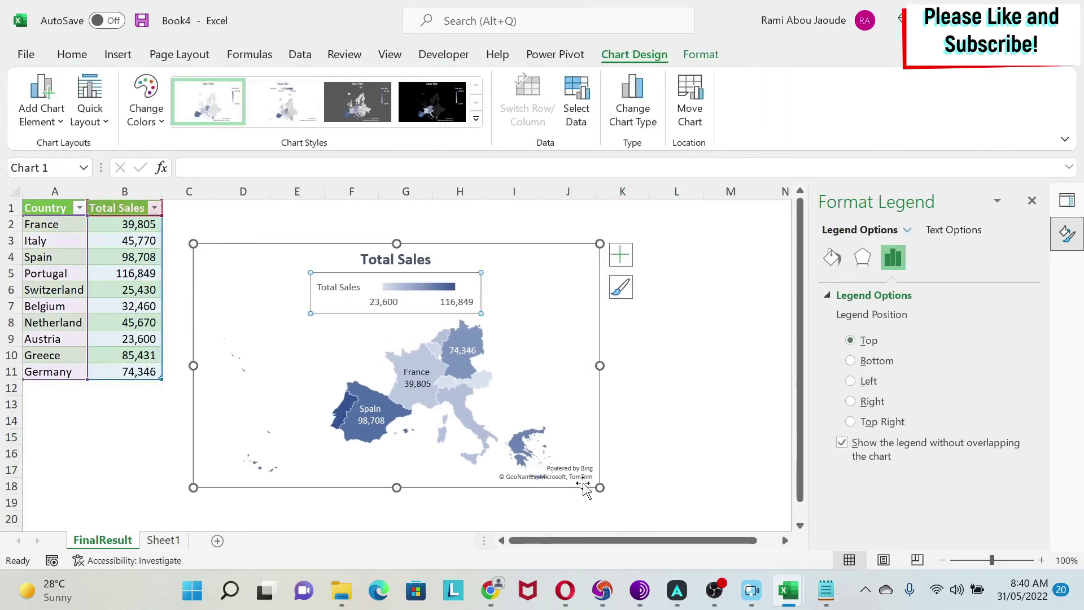
left_click_drag(610, 484, 751, 515)
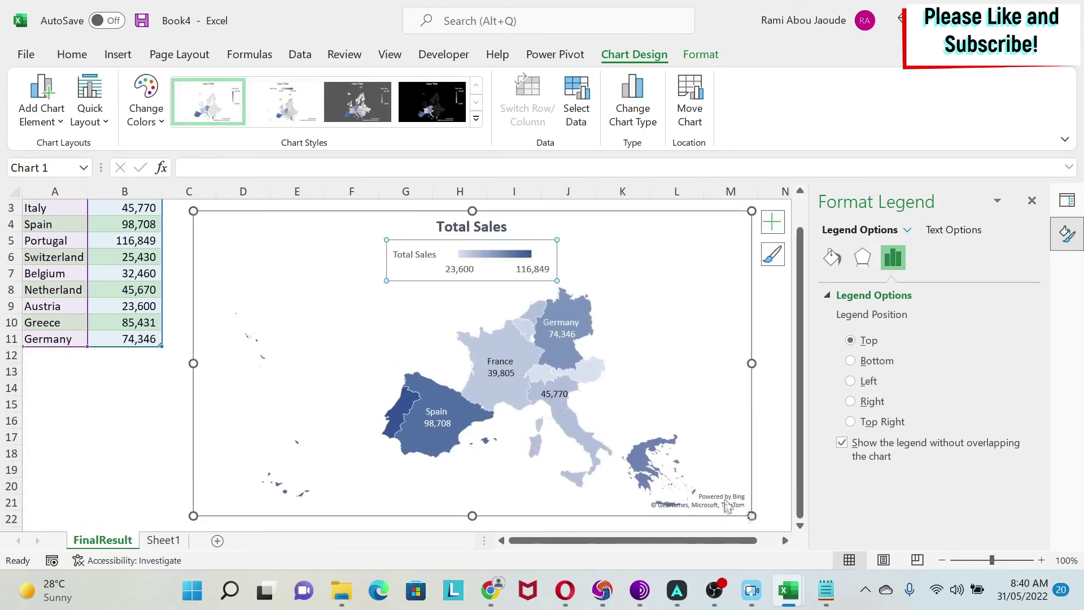
left_click_drag(194, 517, 133, 498)
scroll(305, 404, "up", 1)
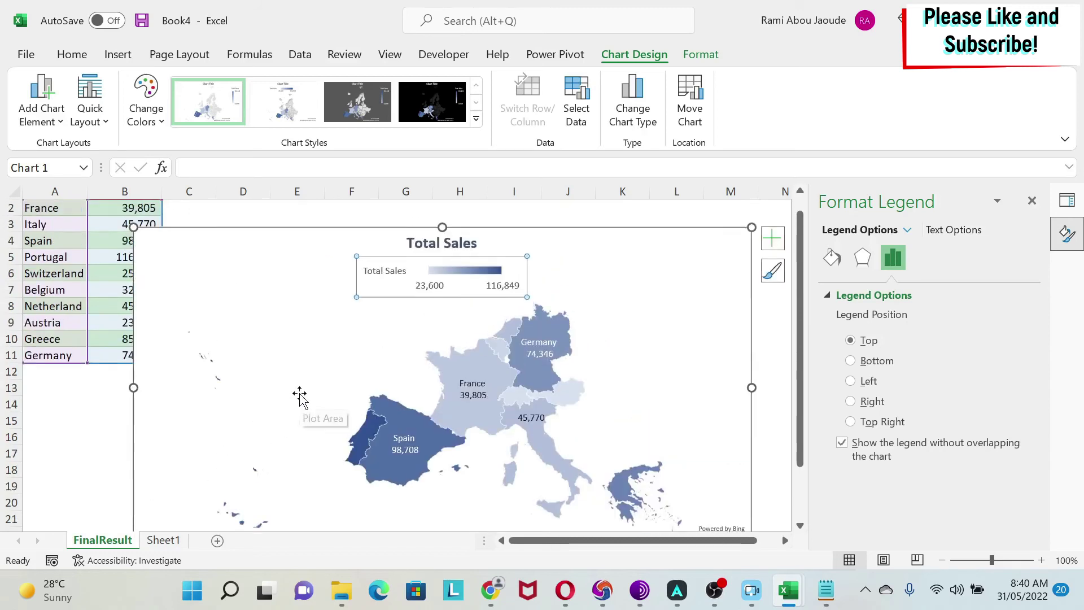
scroll(492, 361, "down", 1)
scroll(493, 358, "up", 1)
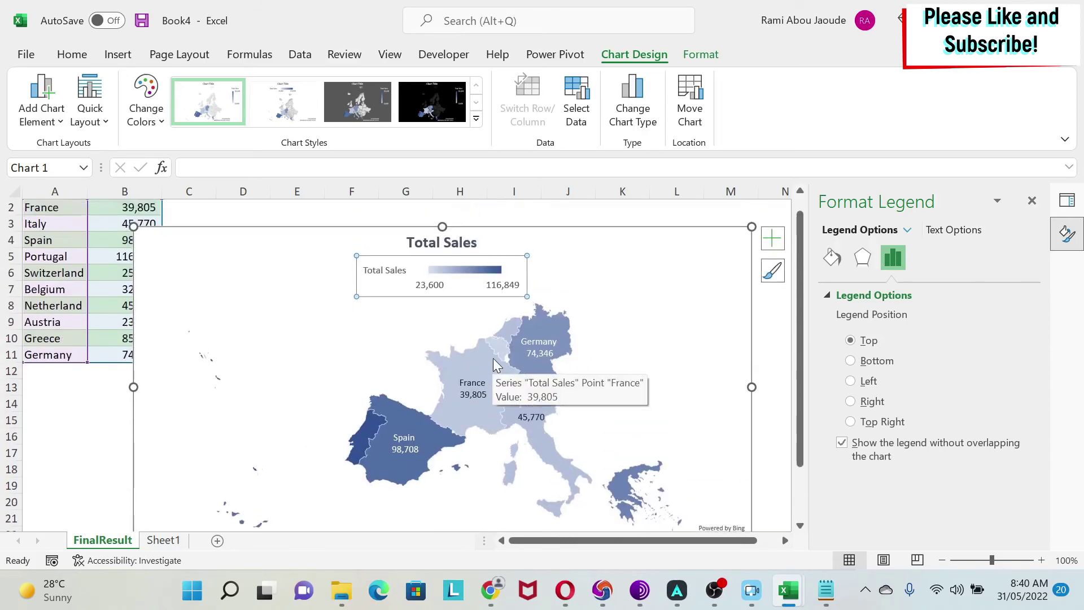
scroll(551, 350, "down", 1, "ctrl")
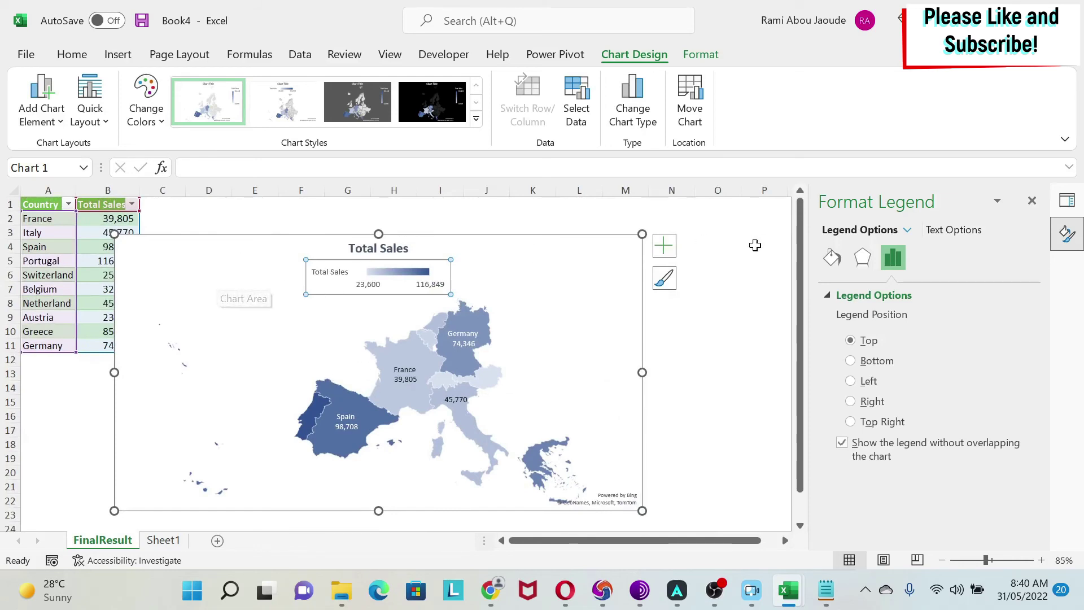
Set the Total Sales chart area's border to No line.
left_click(202, 220)
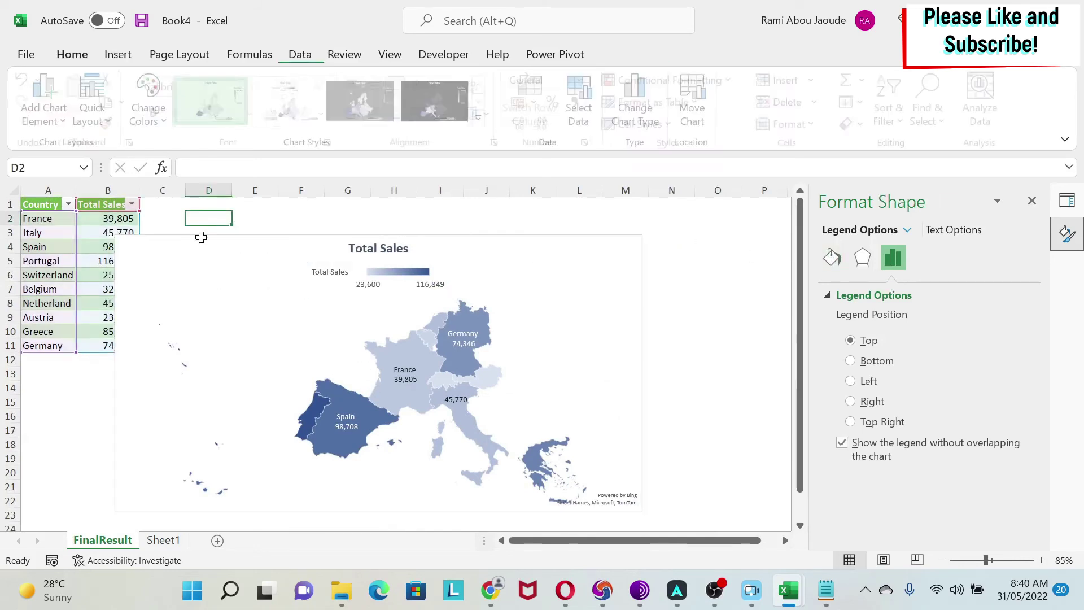
left_click(308, 241)
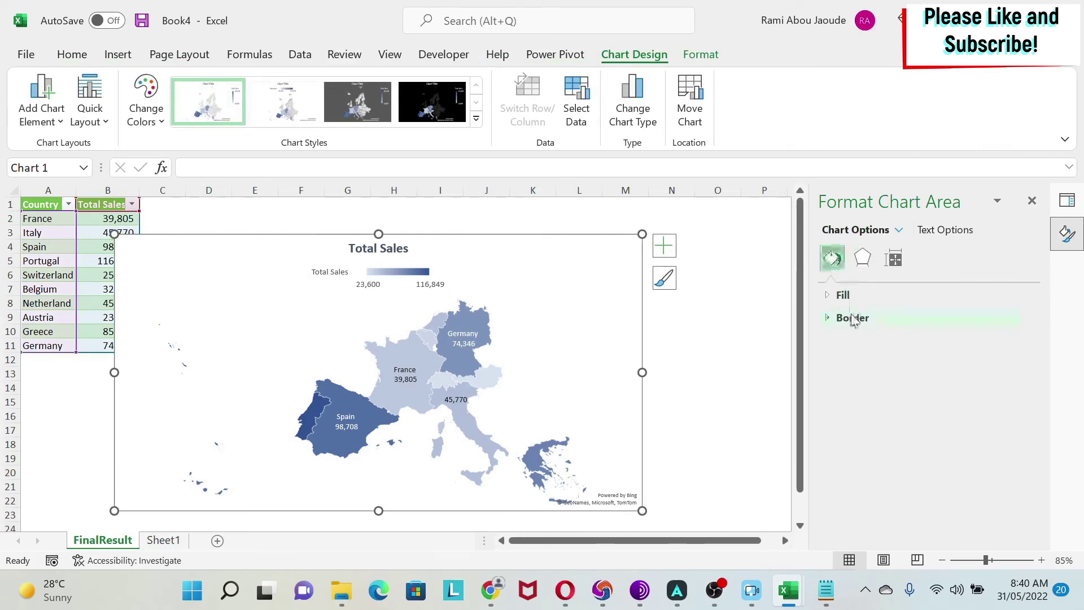
left_click(833, 322)
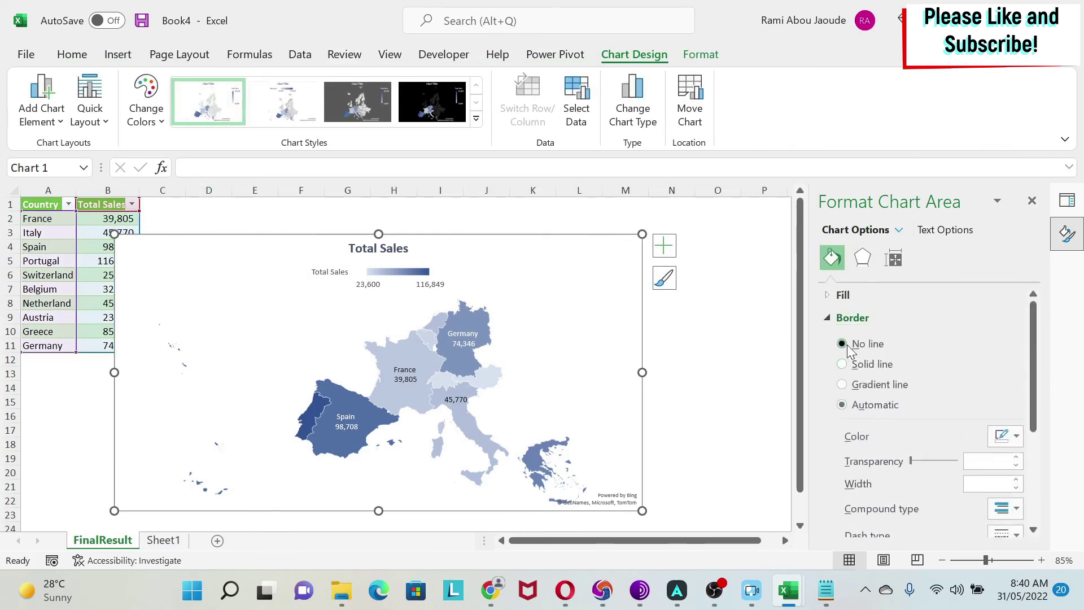
left_click(841, 344)
left_click(834, 294)
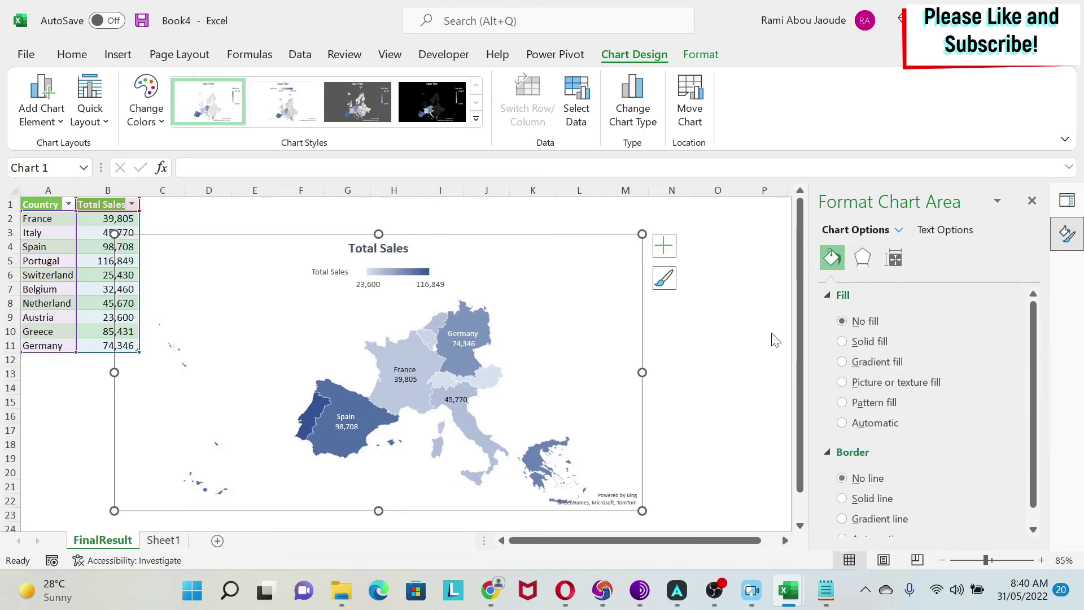
left_click(717, 332)
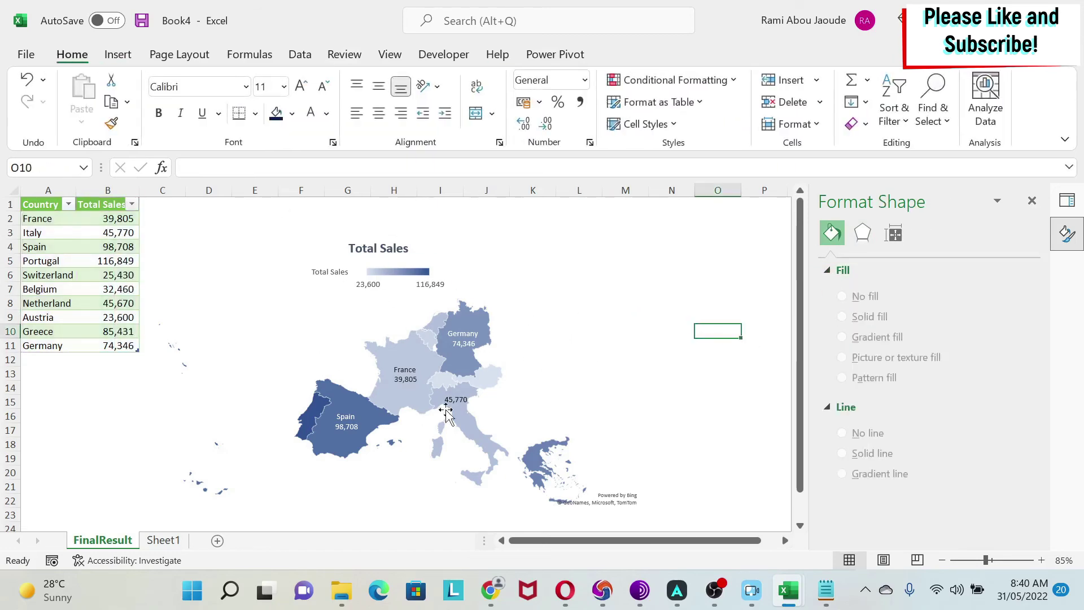
left_click(391, 318)
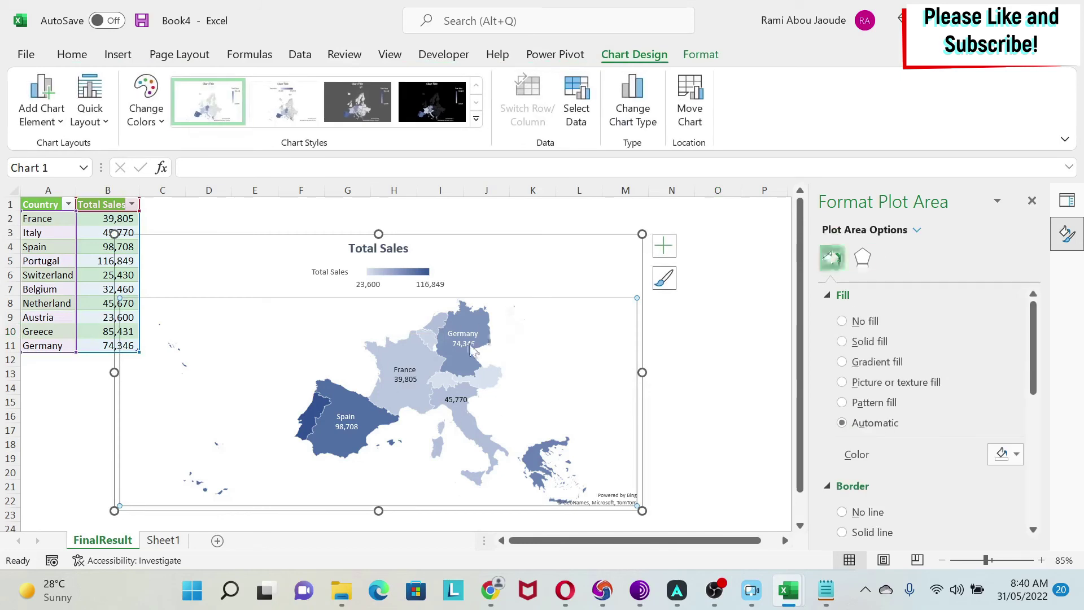
Format the Total Sales series colour with a Sequential (2-color) scale.
left_click(912, 232)
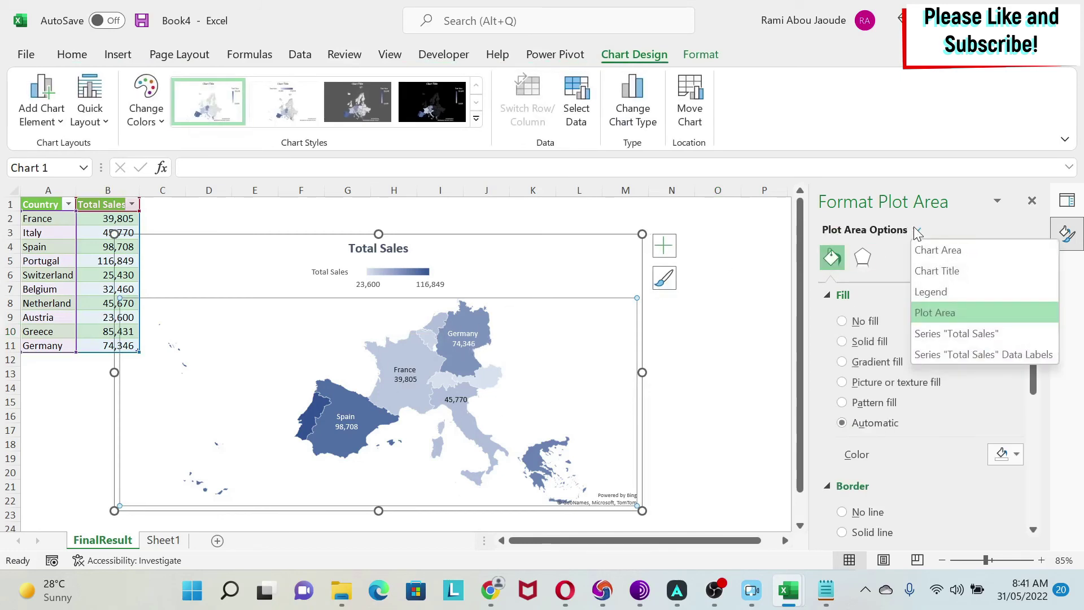
left_click(952, 333)
left_click(893, 258)
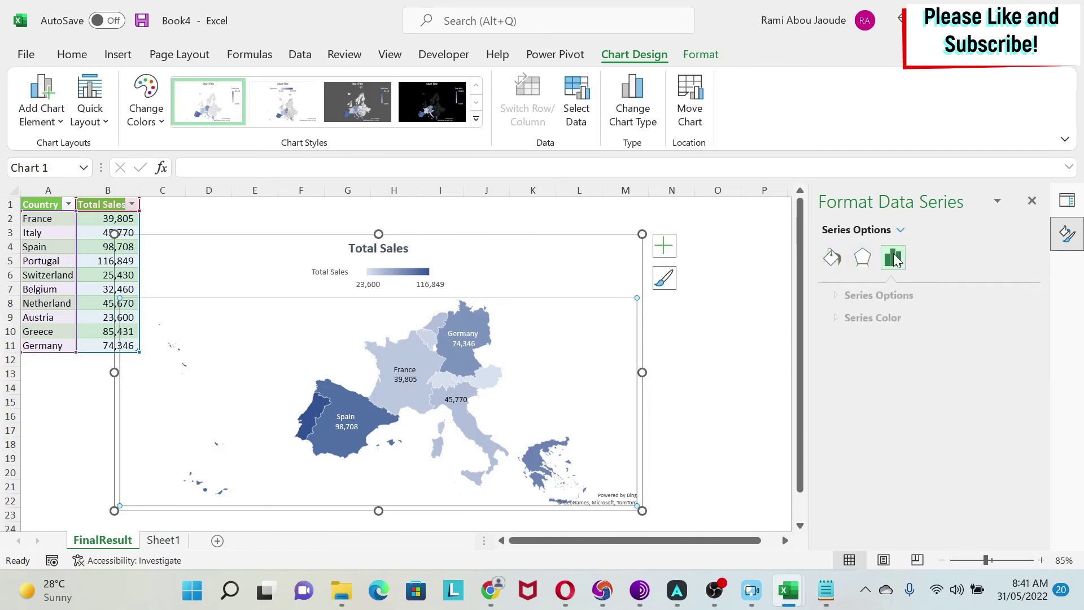
left_click(828, 317)
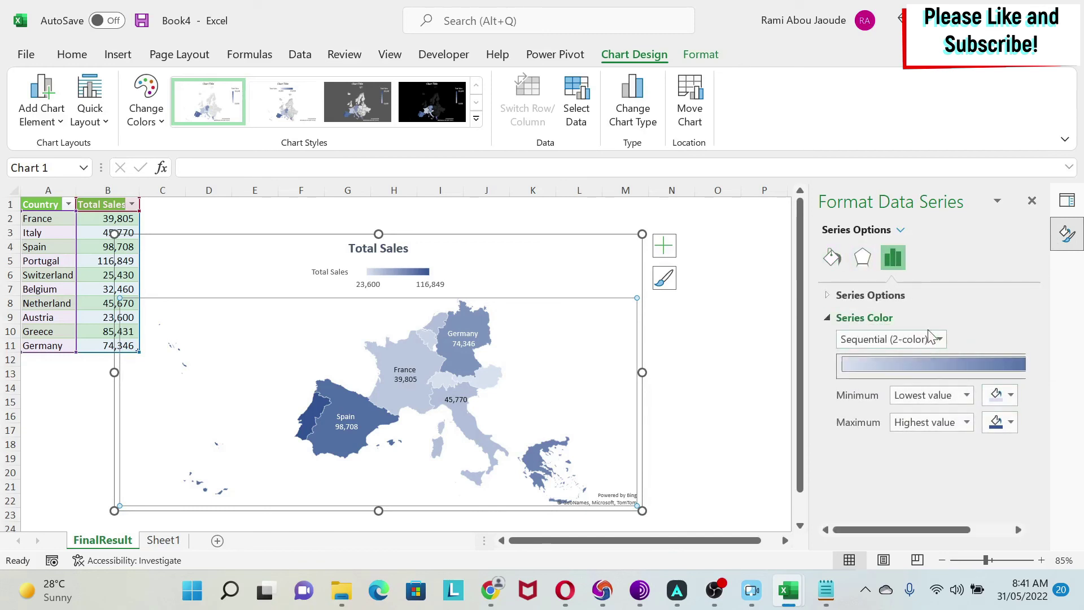
left_click(938, 339)
left_click(938, 338)
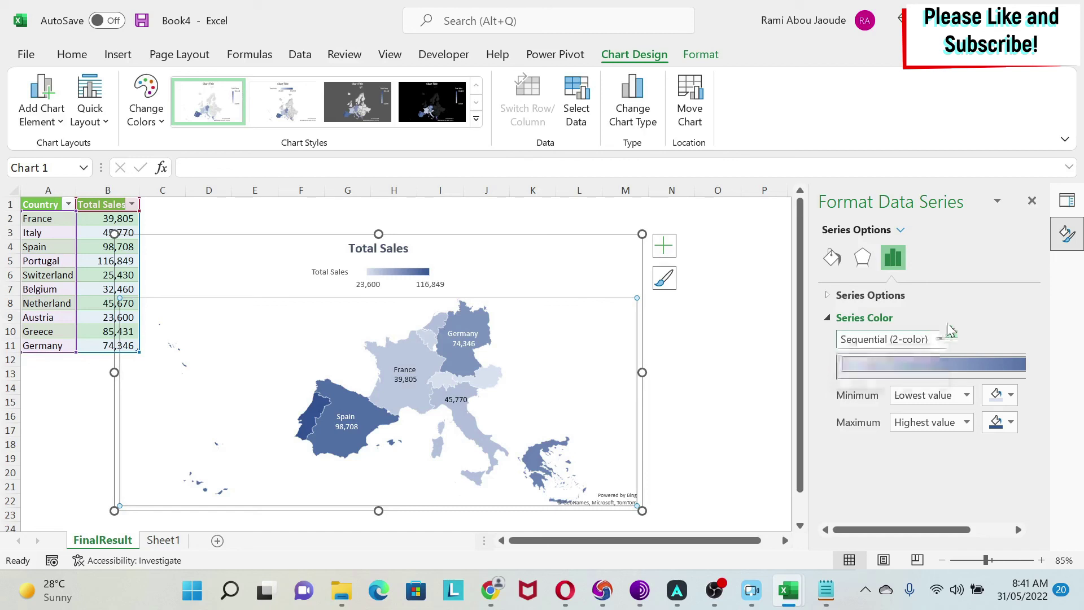
Make the minimum sales colour dark red and the maximum light blue.
left_click(995, 396)
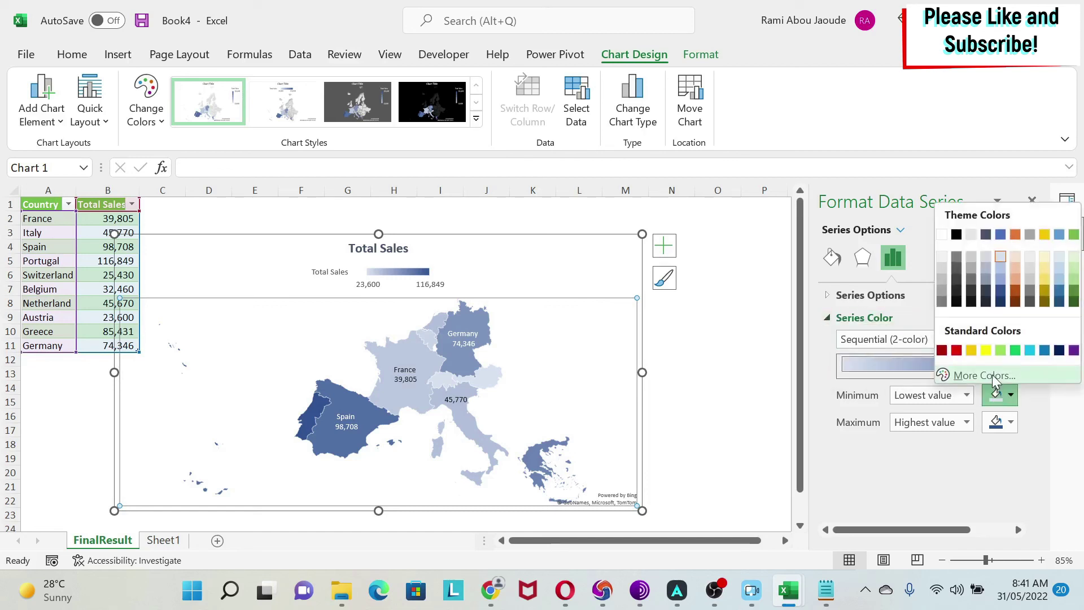
left_click(942, 351)
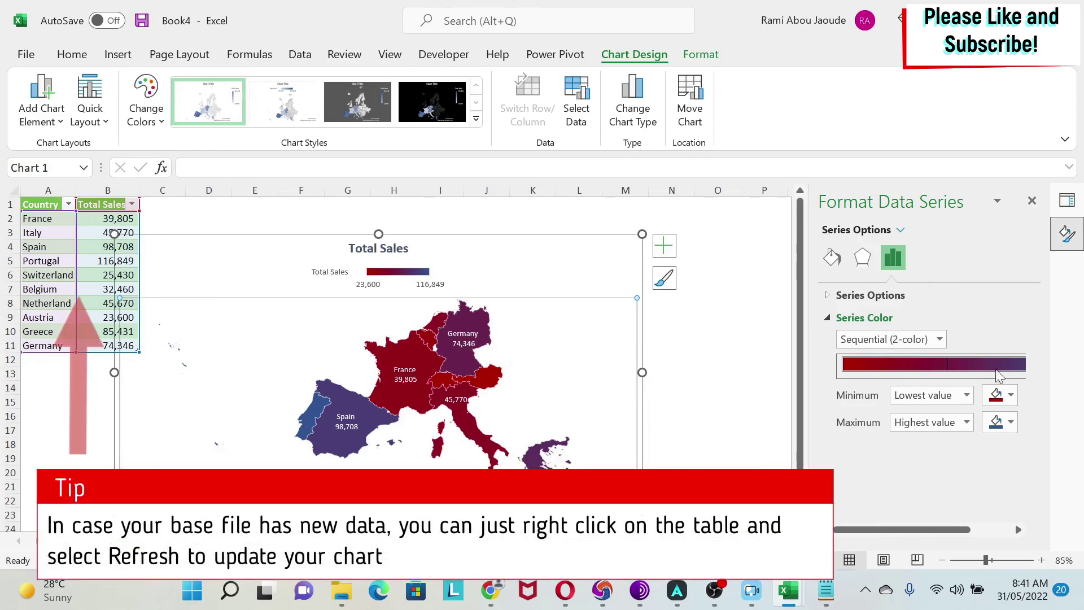
left_click(1010, 423)
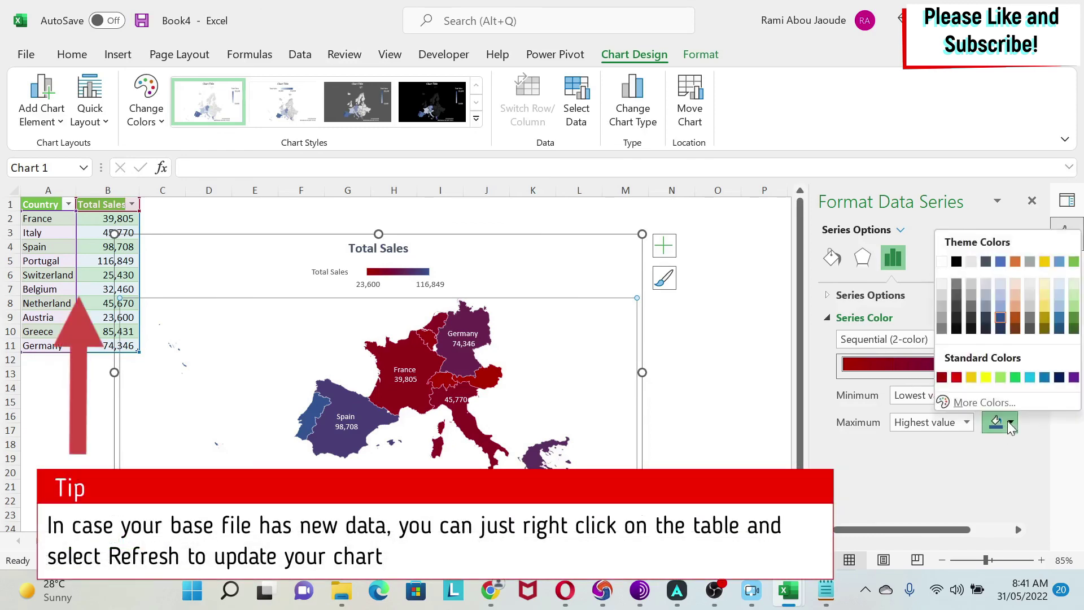
left_click(1026, 378)
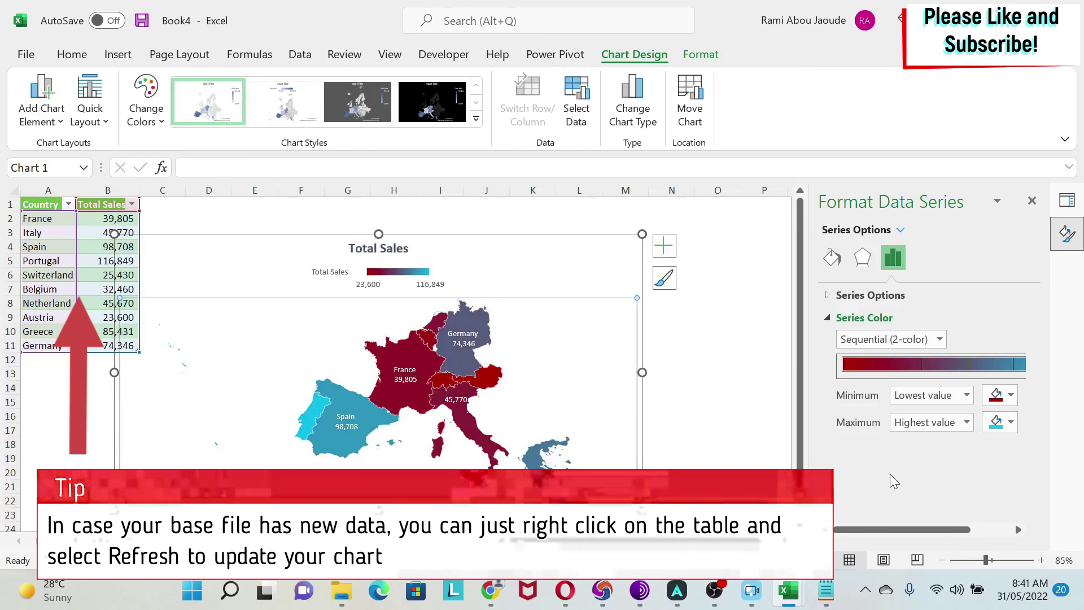
left_click(759, 444)
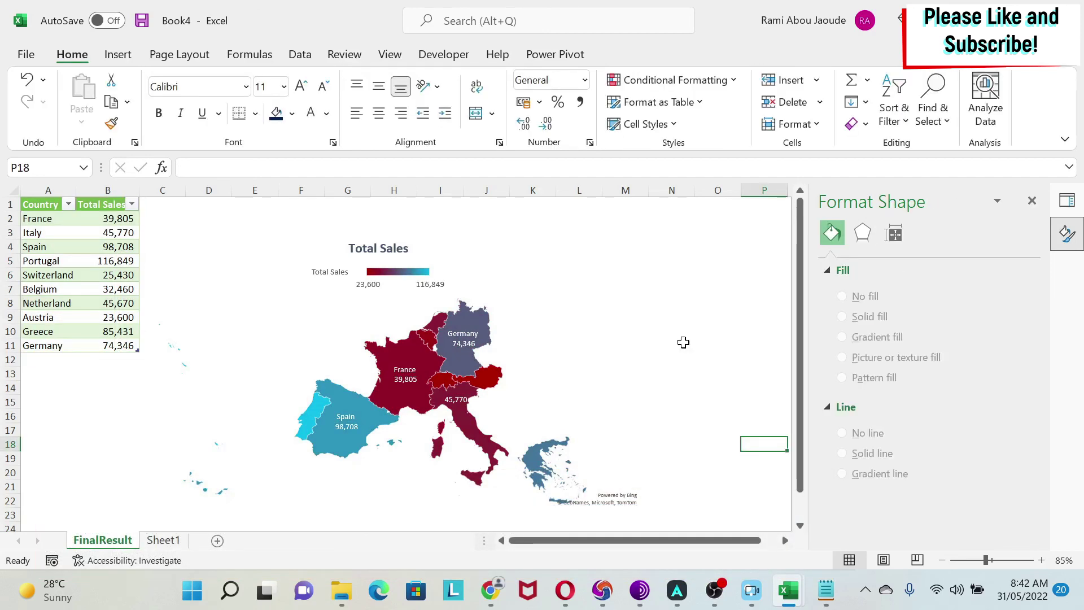